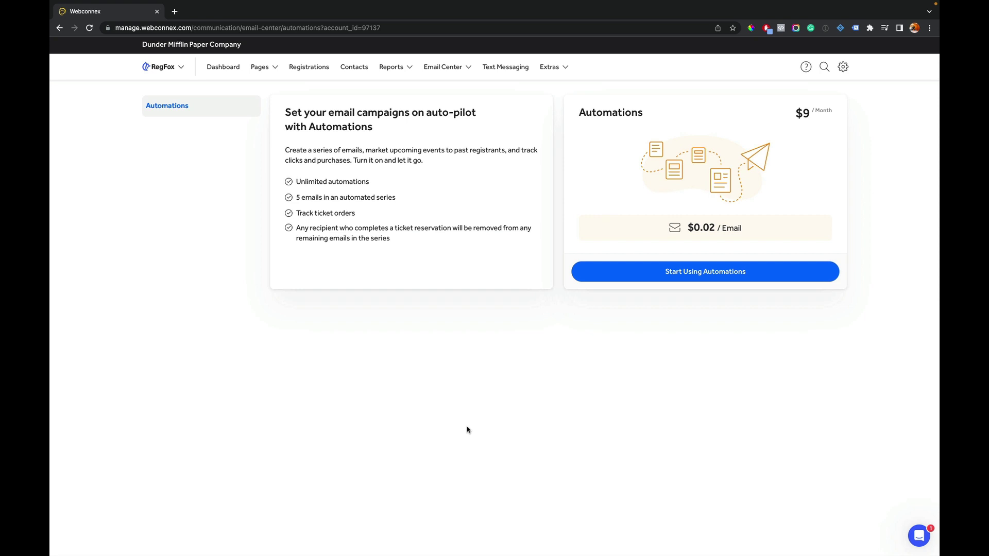
- Name a new automation 'DunderCon Paper Conference Invite Sequence' and target past registrants of Michael Scott Live
click(664, 272)
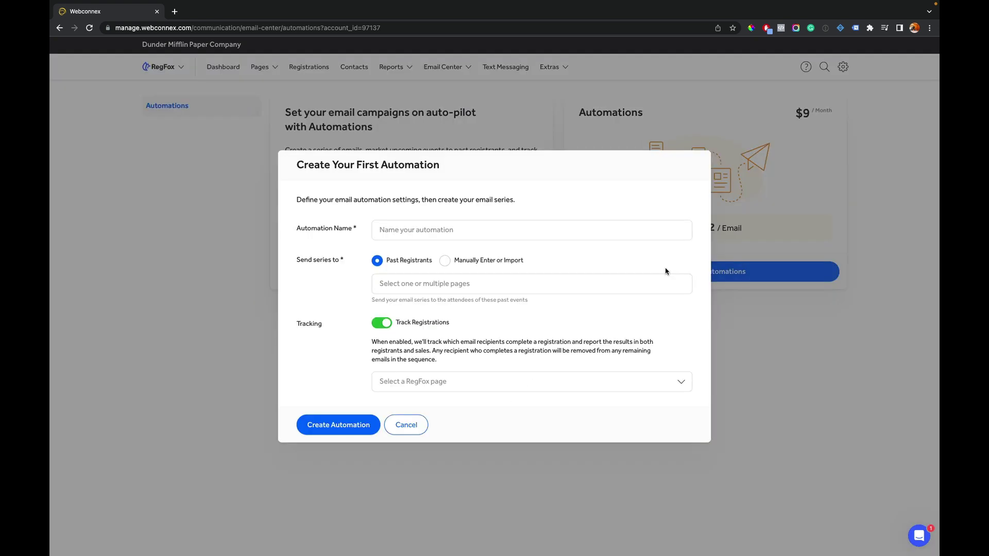
text(DunderCon Paper Conference Invite Sequence)
click(382, 323)
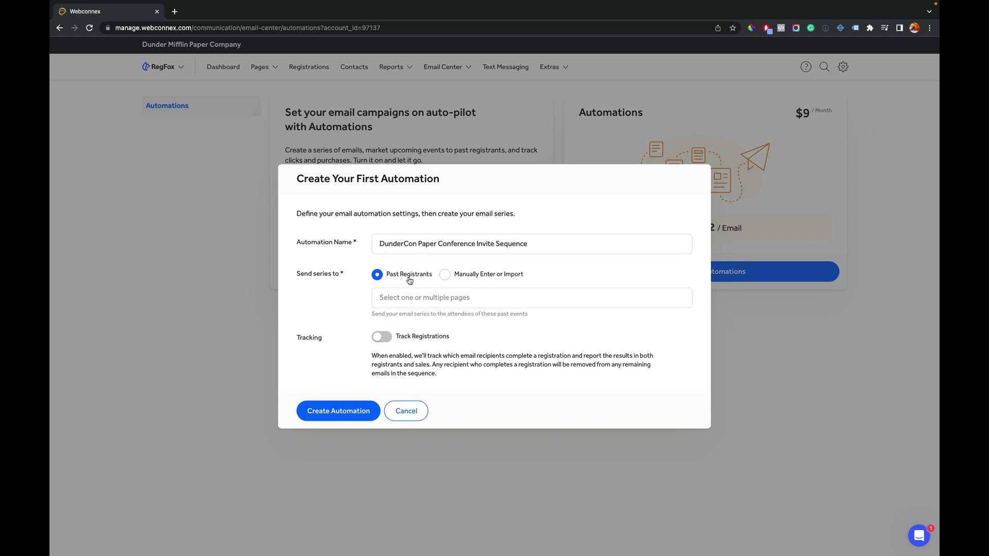
click(412, 296)
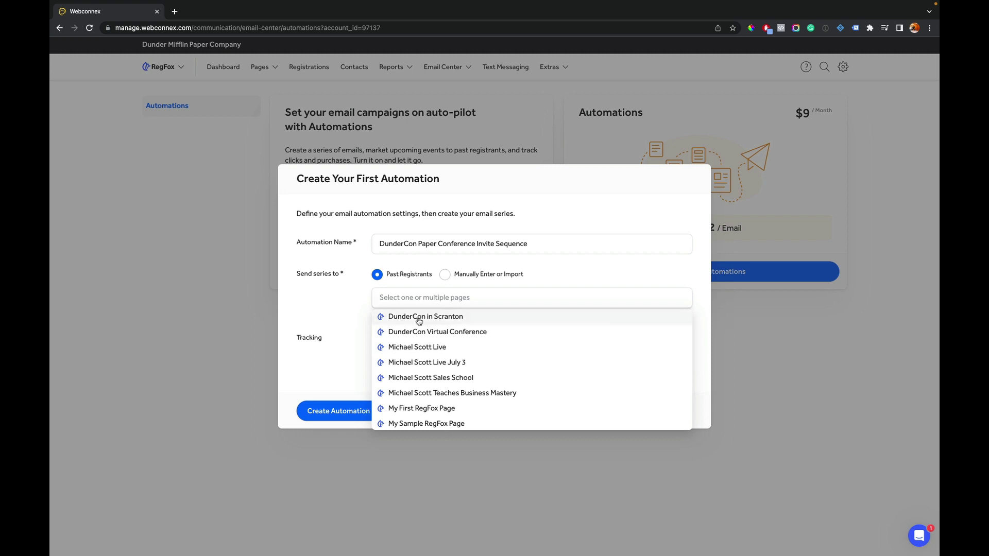
click(475, 273)
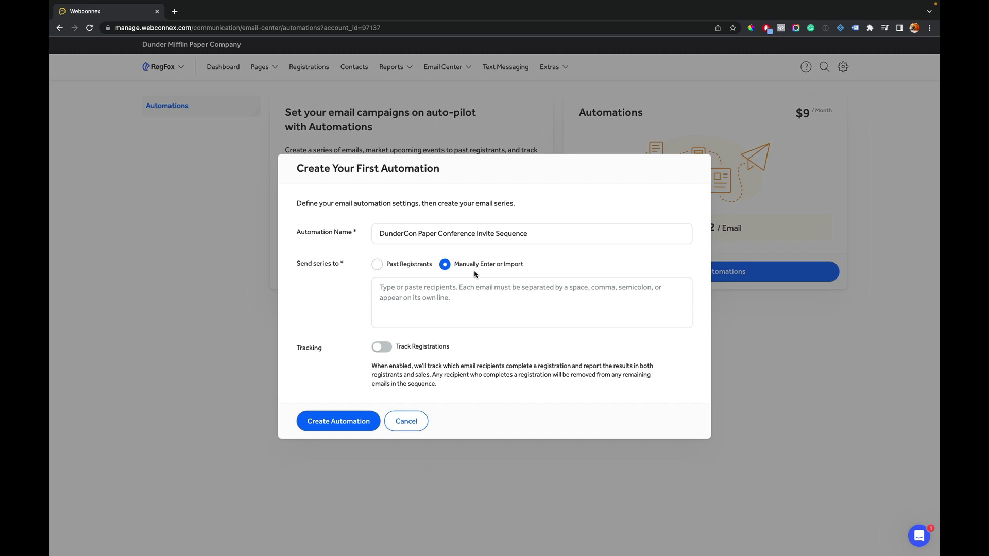
click(421, 264)
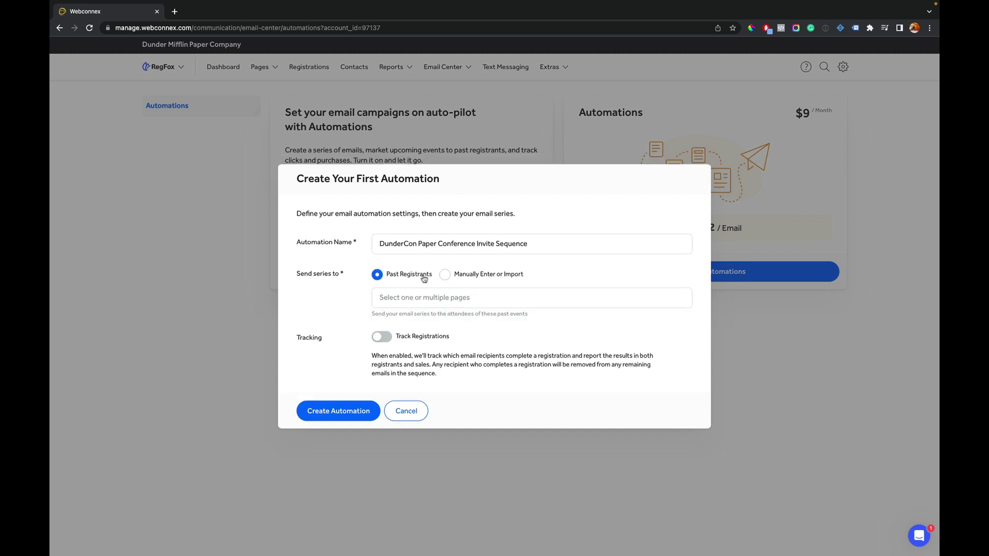
click(422, 296)
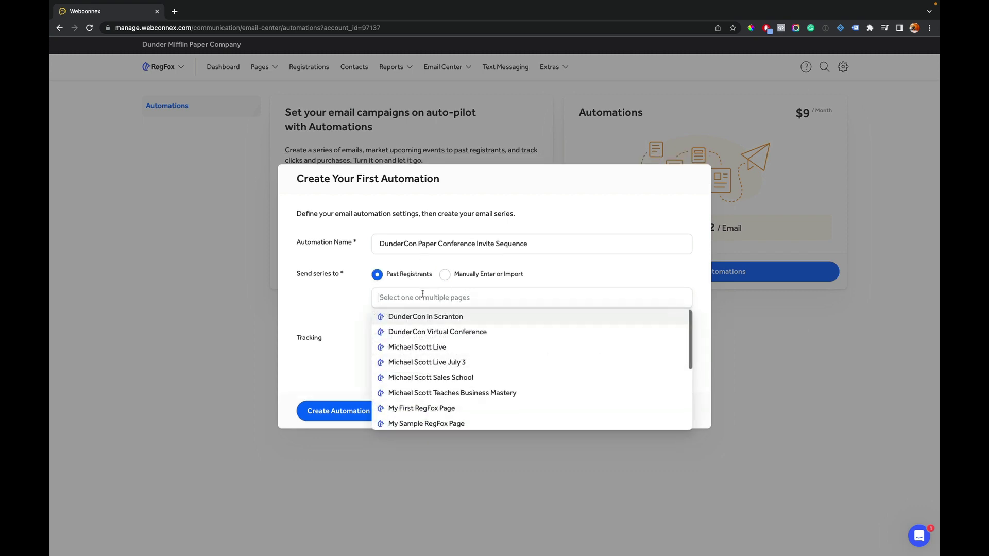
click(442, 348)
click(314, 312)
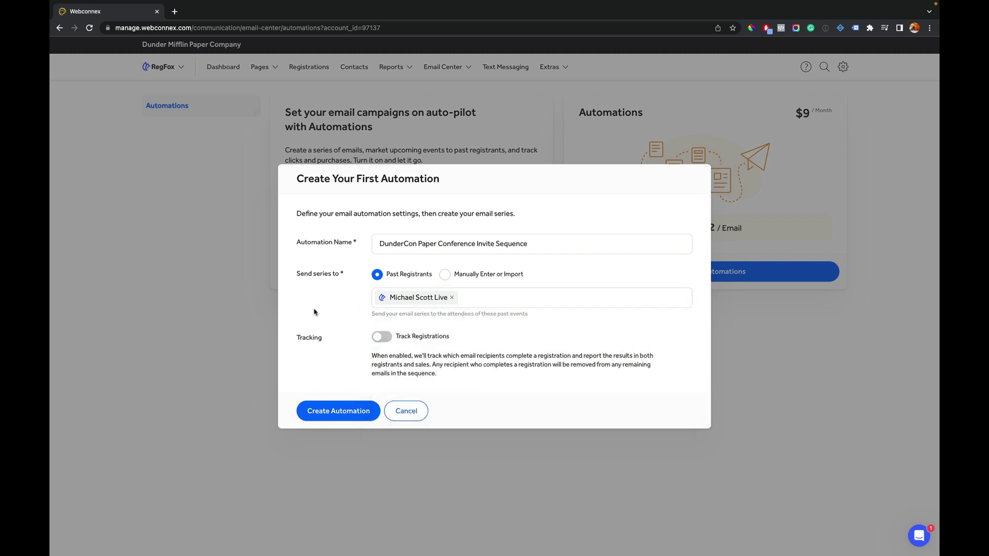
- Track registrations on My First RegFox Page and create the automation
click(385, 340)
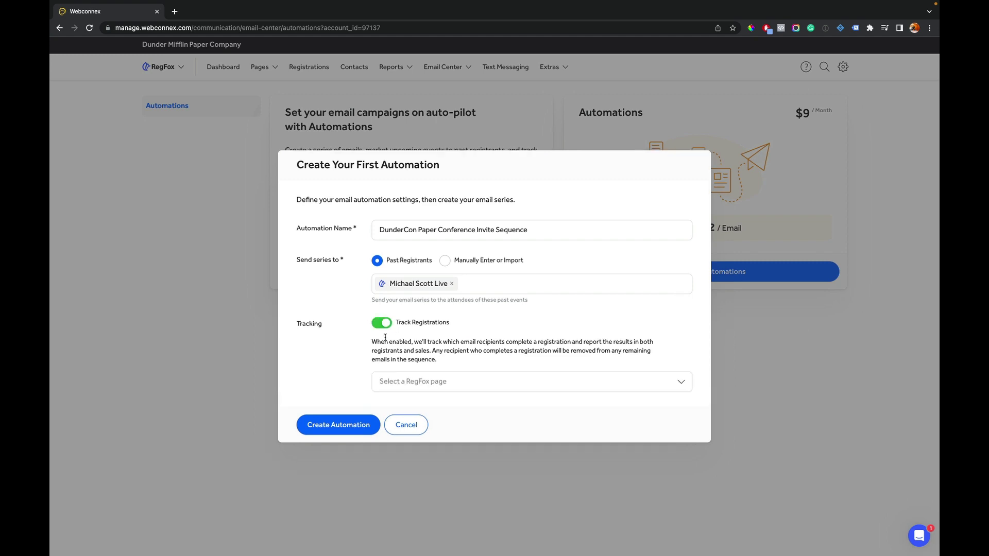
click(417, 384)
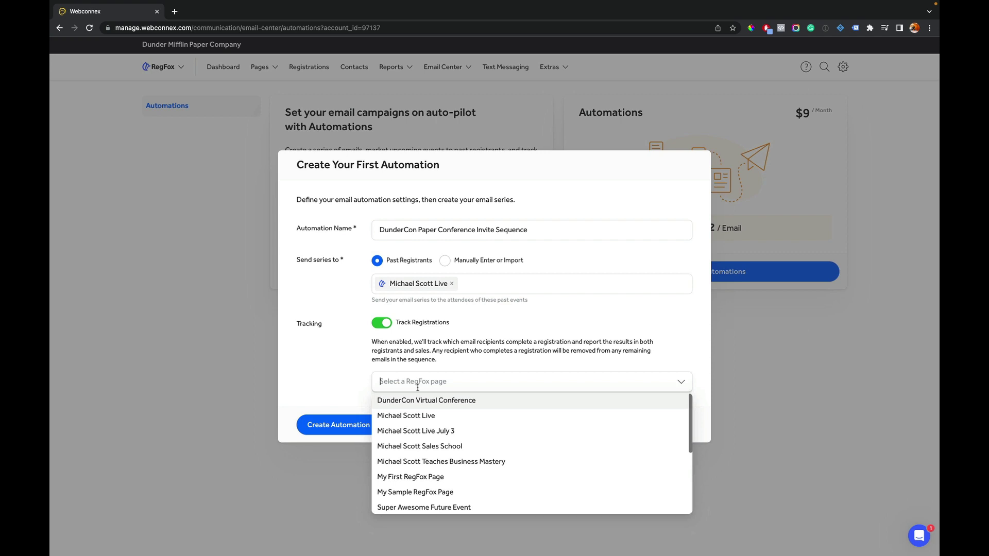
click(427, 478)
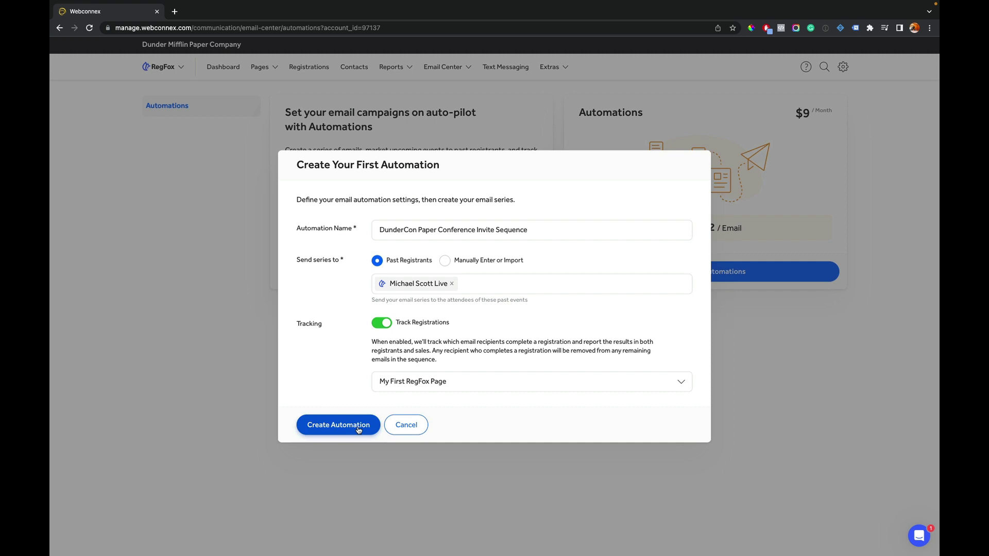
click(338, 425)
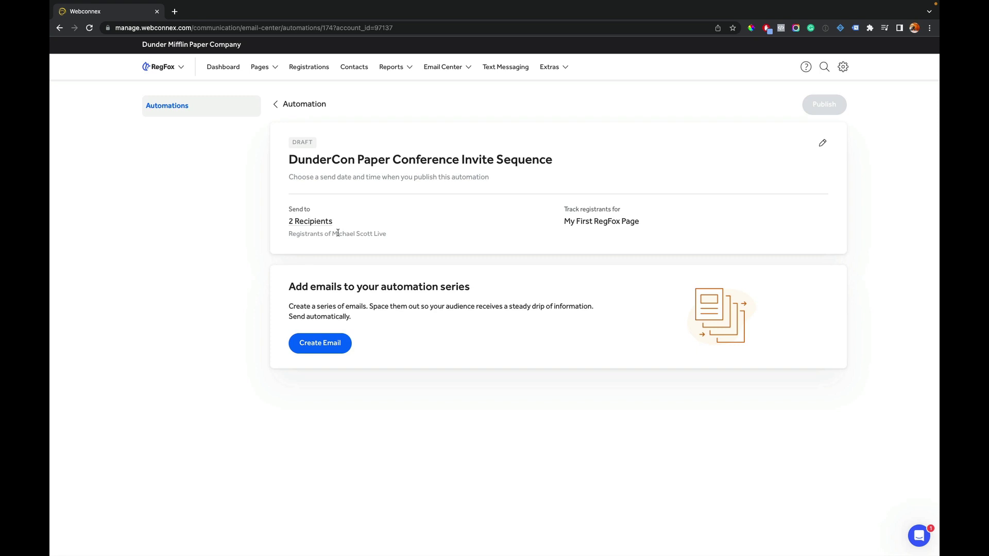
- Add the first email and link 'DunderCon Paper Conference' in its message to the registration page
click(320, 343)
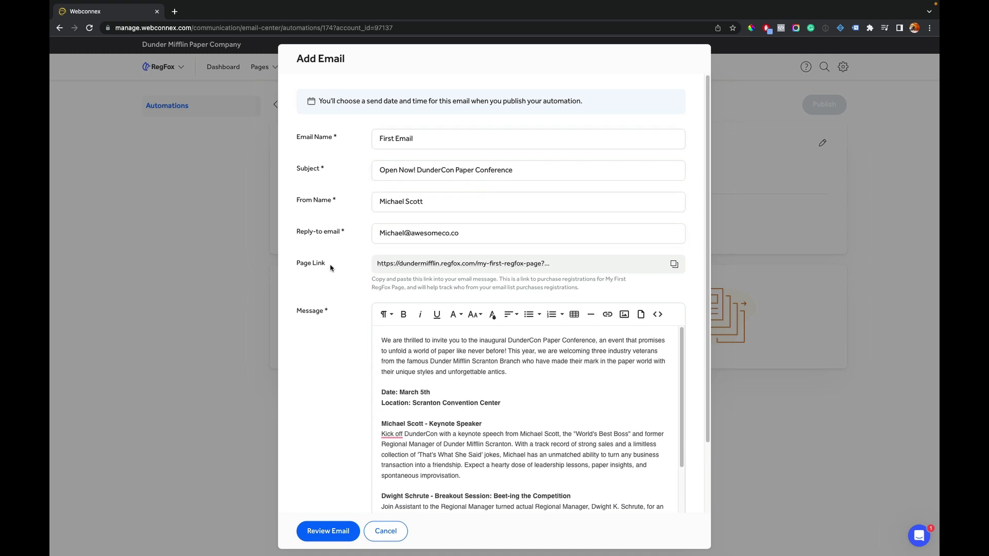
click(674, 265)
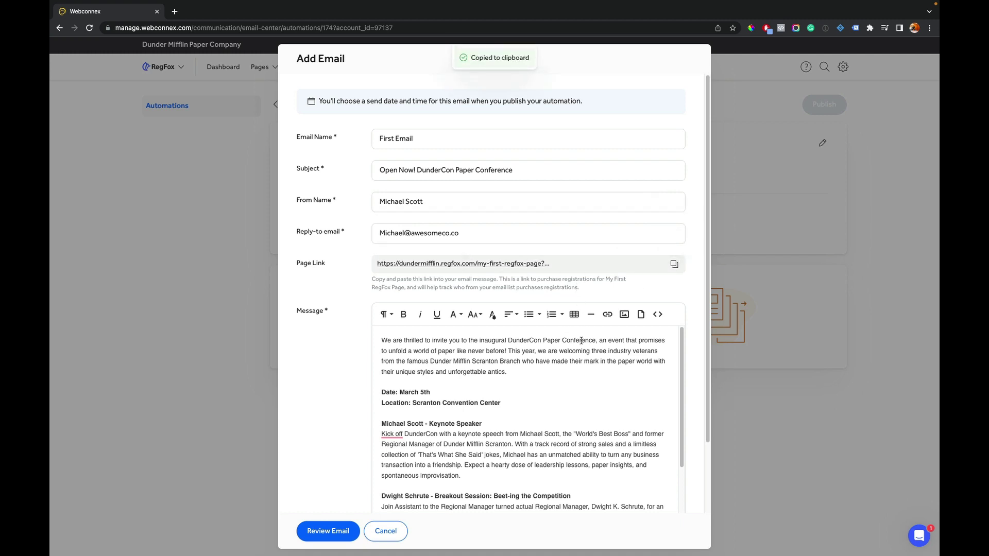
drag(596, 340, 508, 341)
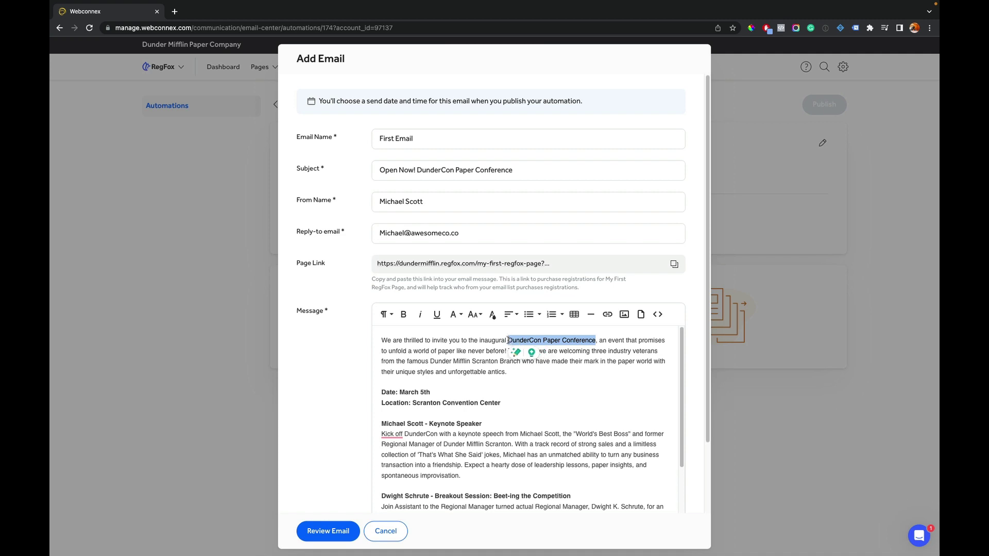
click(607, 314)
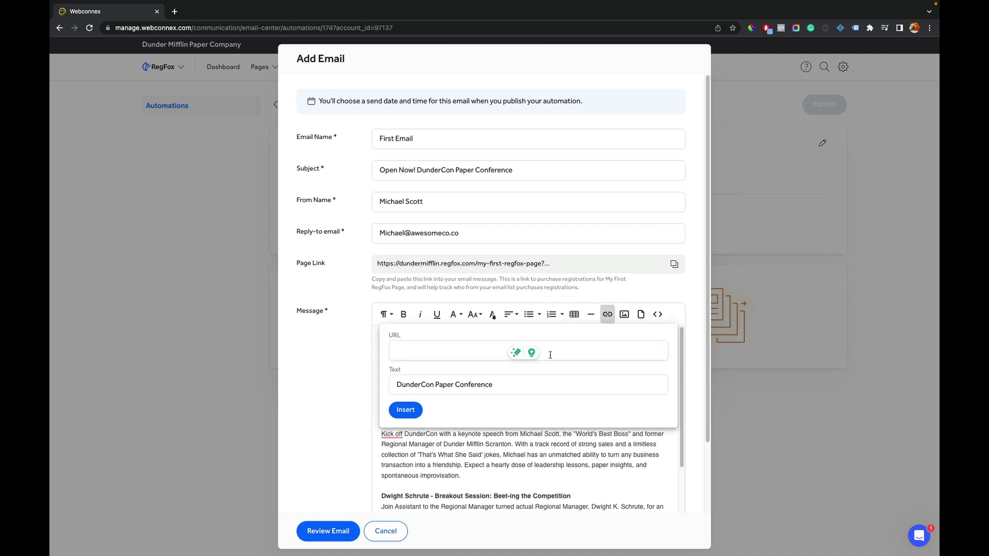
key(ctrl+v)
click(405, 410)
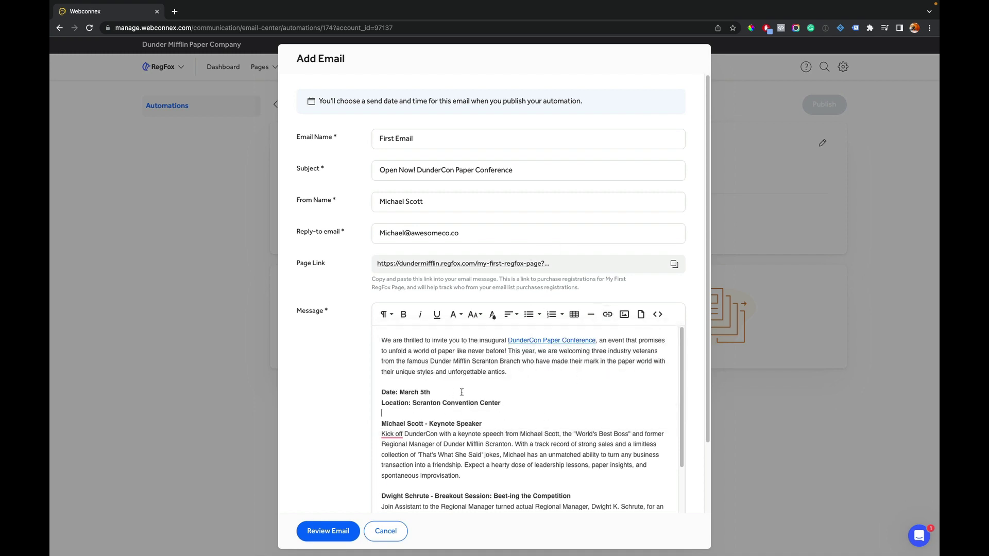
scroll(462, 392, down, 6)
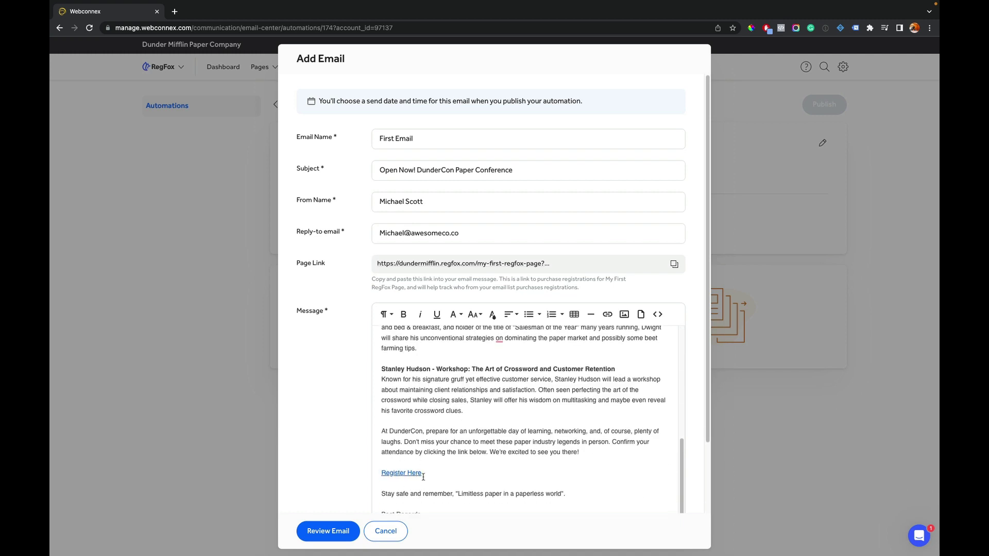
scroll(424, 468, up, 3)
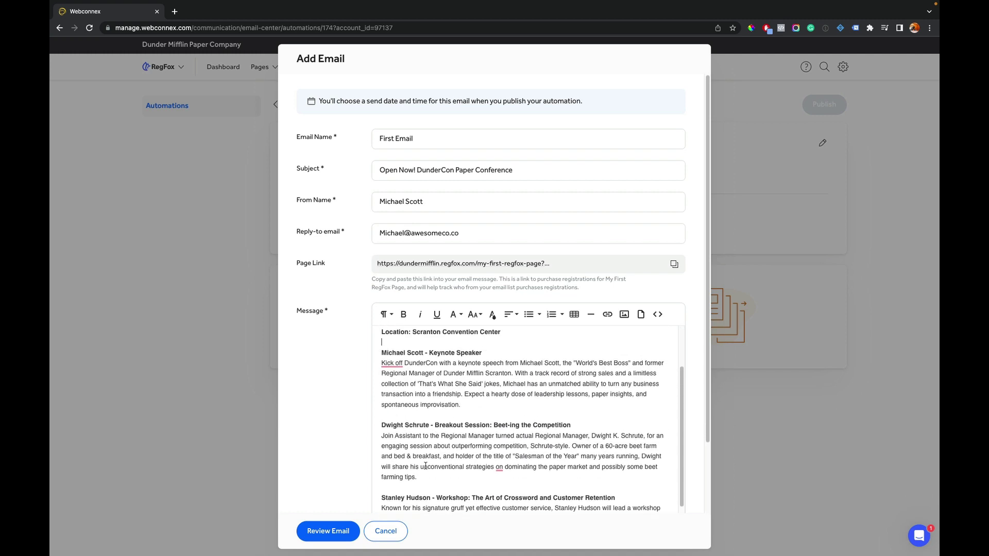
scroll(425, 467, up, 3)
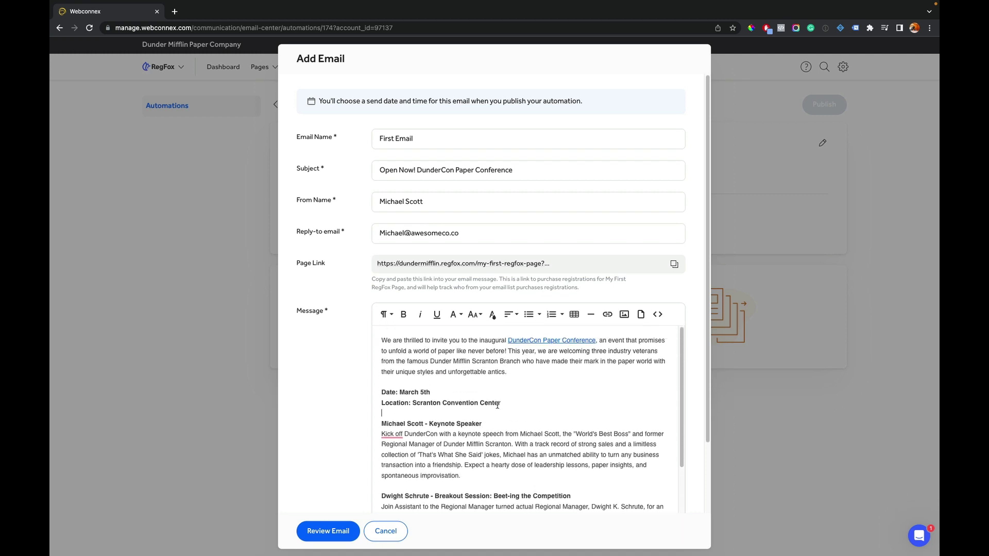
scroll(498, 405, down, 3)
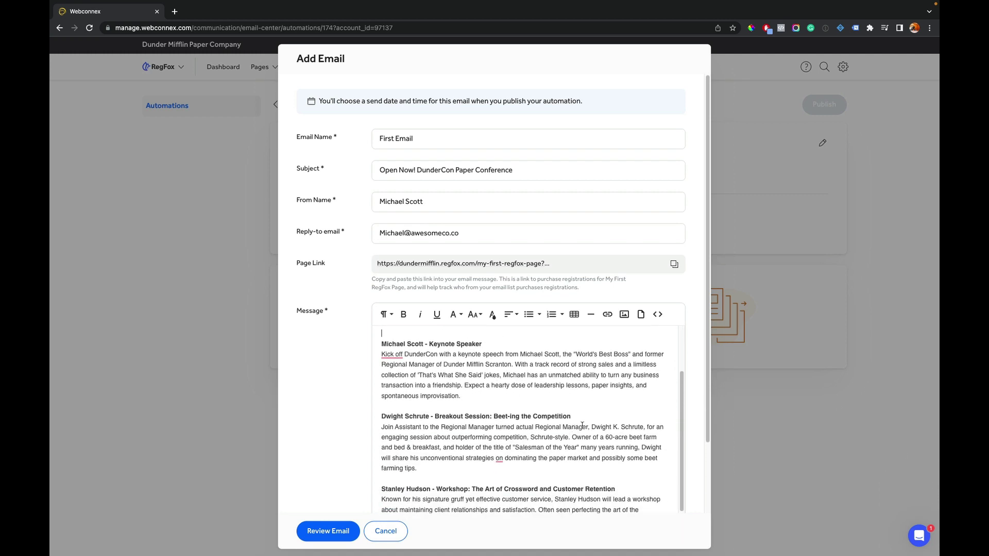
scroll(505, 417, down, 3)
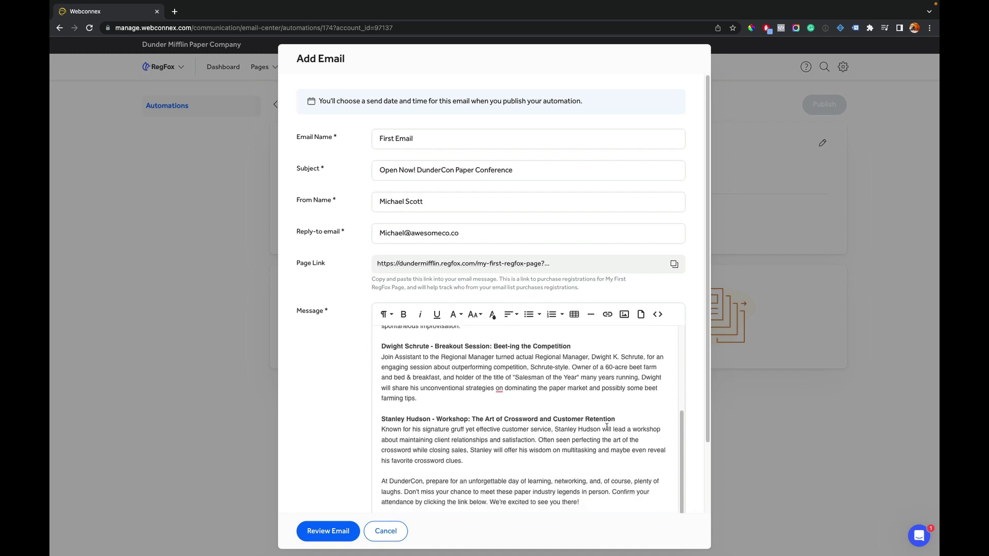
scroll(485, 406, down, 6)
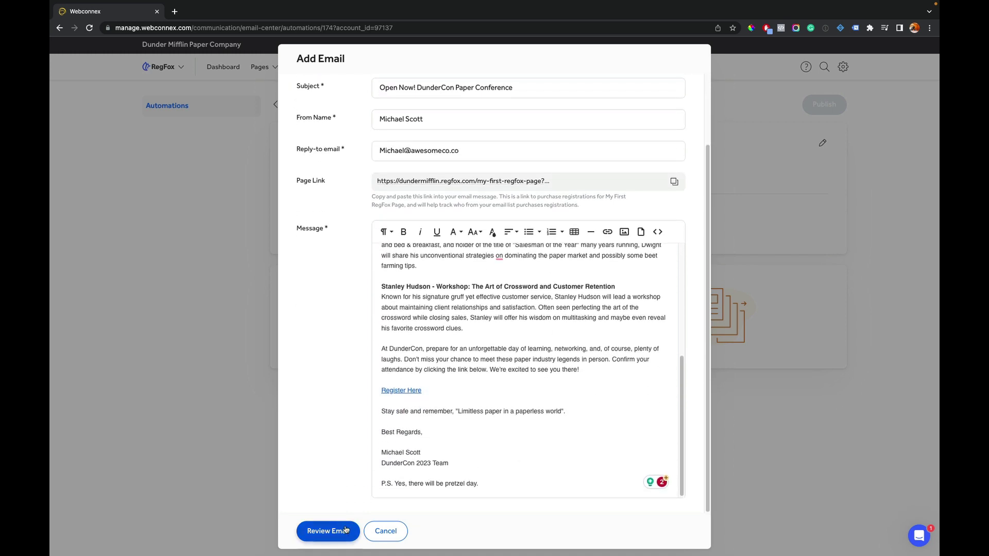
- Review First Email and save it to the automation
click(345, 531)
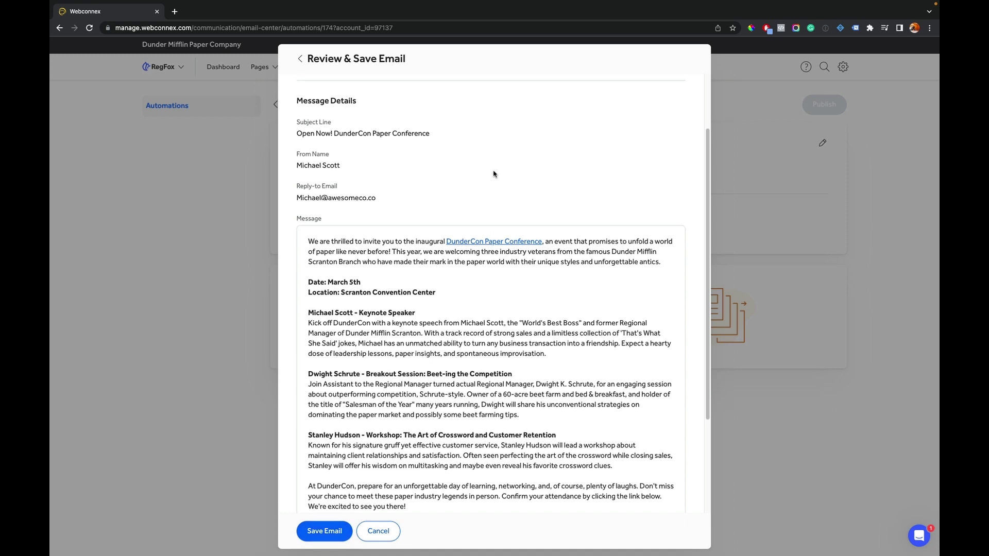
scroll(386, 219, down, 5)
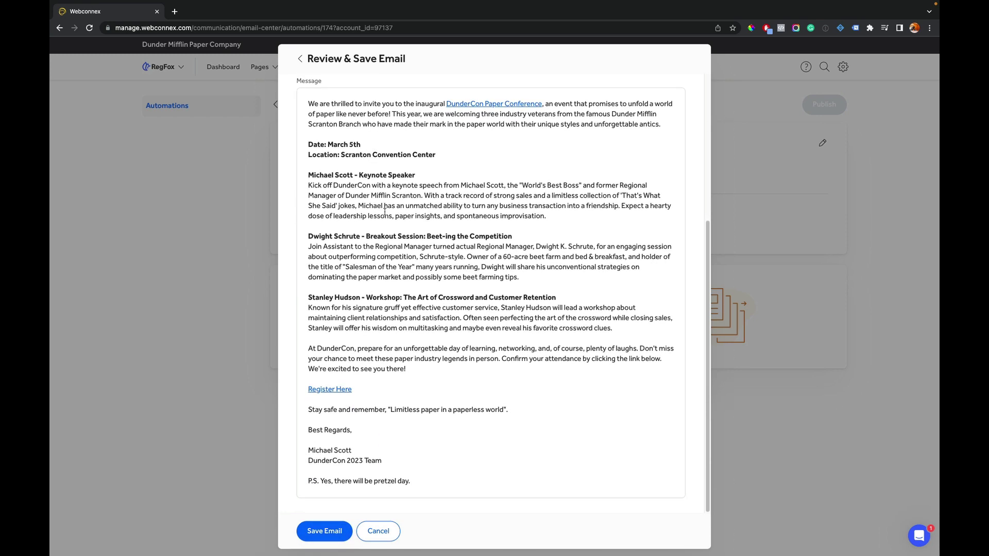
click(325, 531)
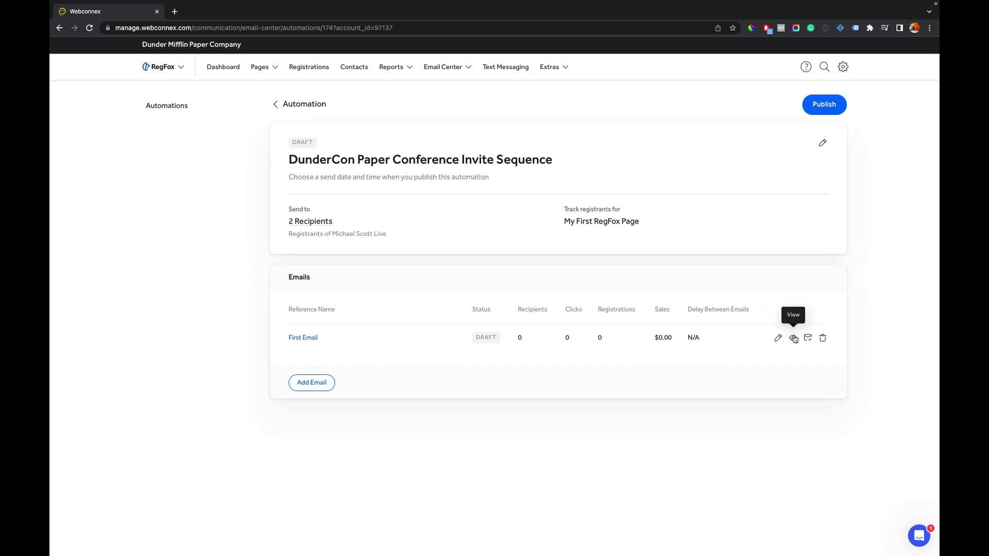
- View First Email's details, then go back to Automations and reopen the DunderCon sequence
click(792, 338)
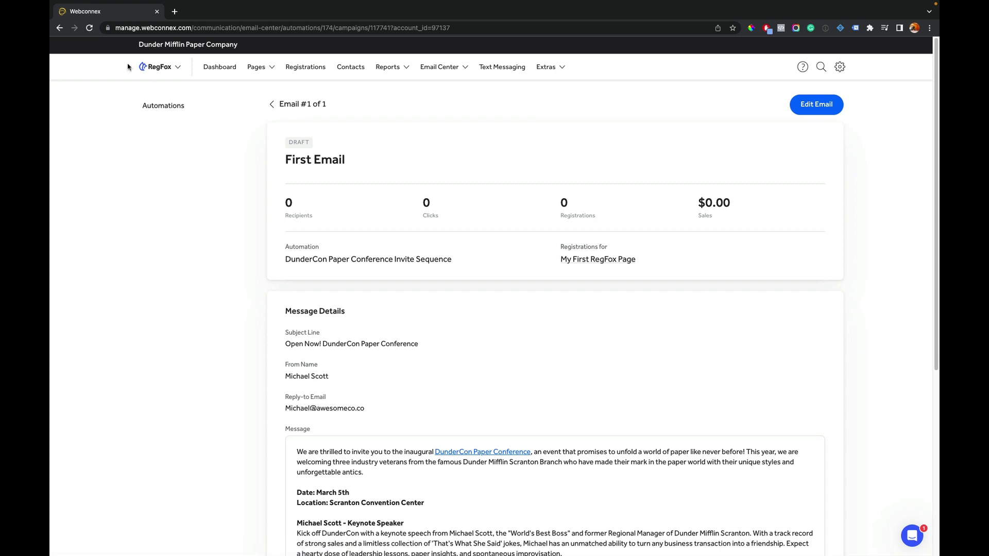
click(159, 105)
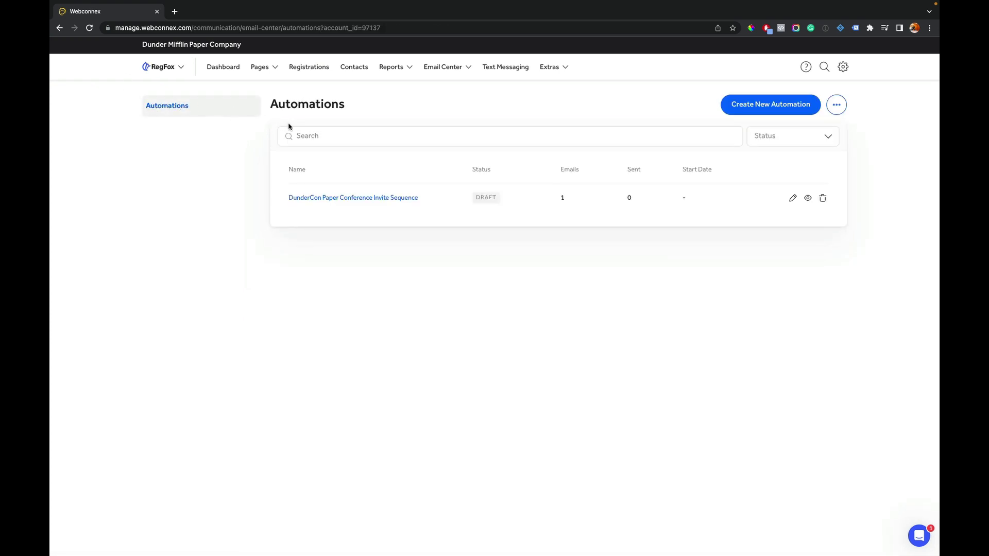
click(341, 199)
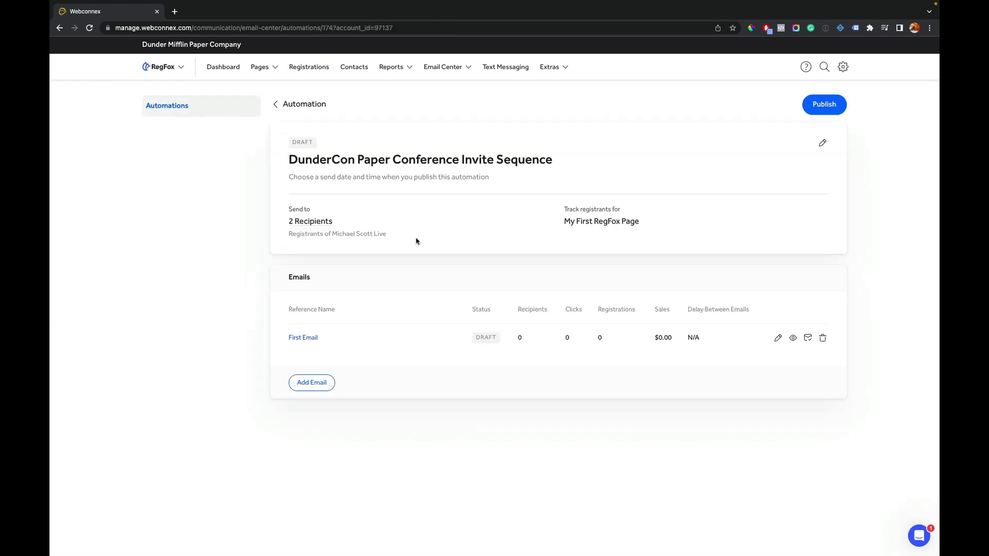
- Bring up the test send for First Email and cancel it without sending
click(809, 339)
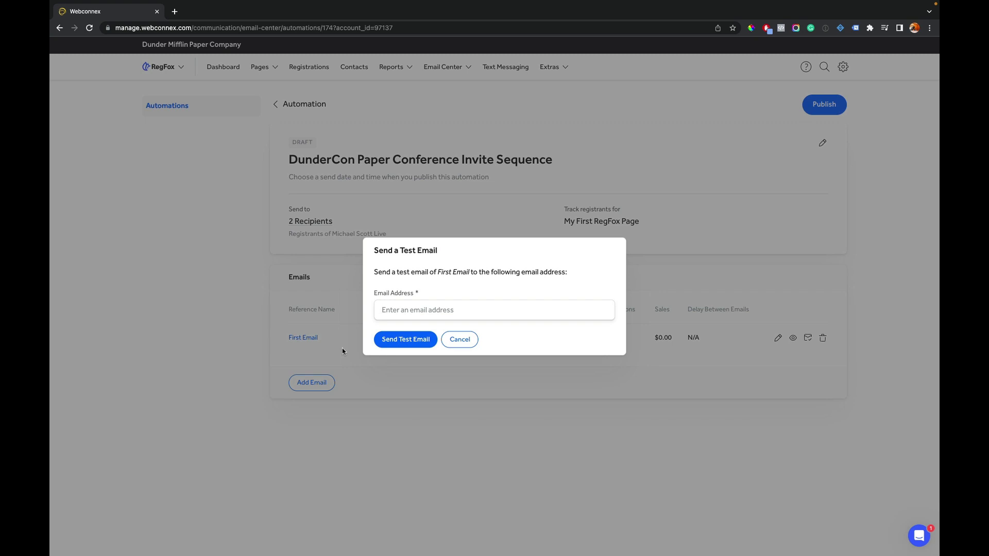
click(460, 339)
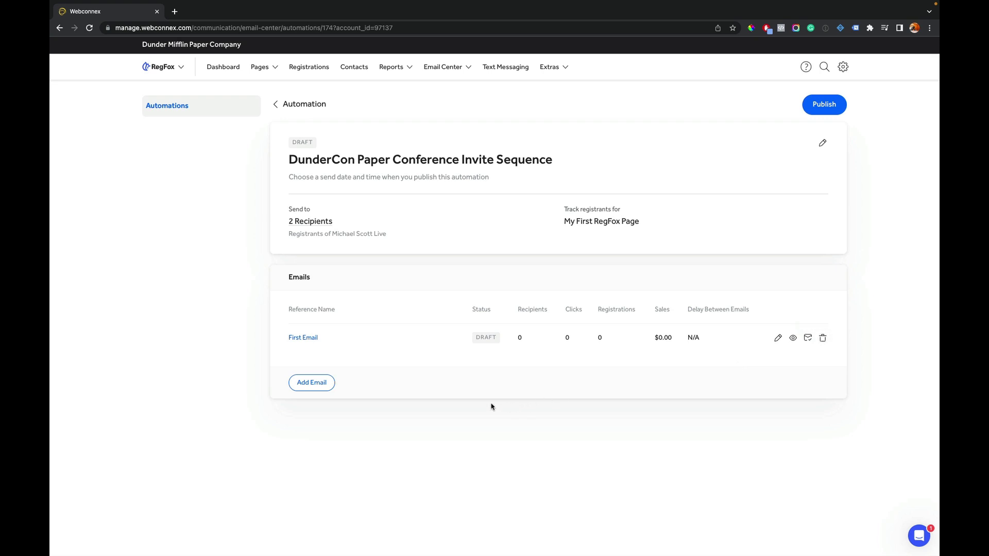
- Add Second Email, copying the registration page link and checking the DunderCon Paper Conference link
click(325, 387)
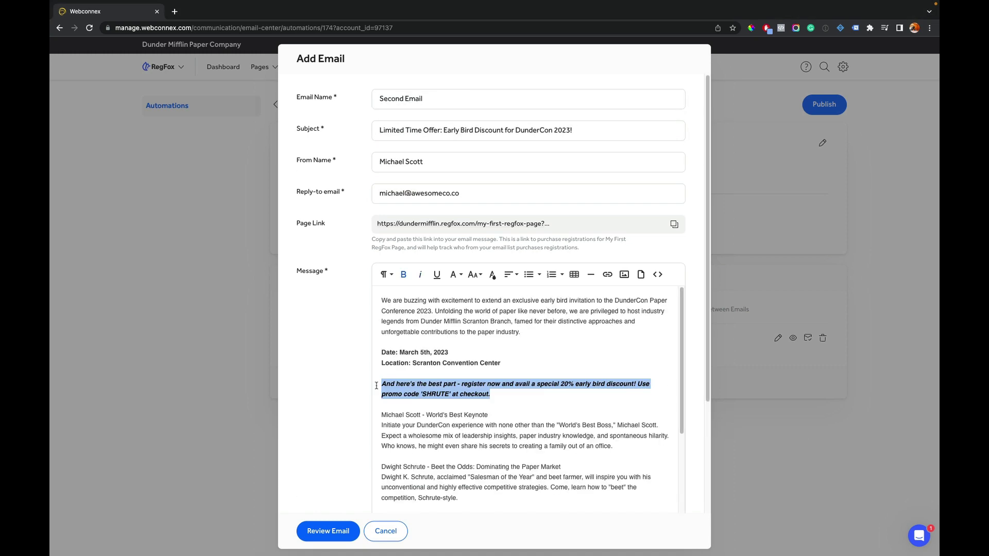
click(497, 372)
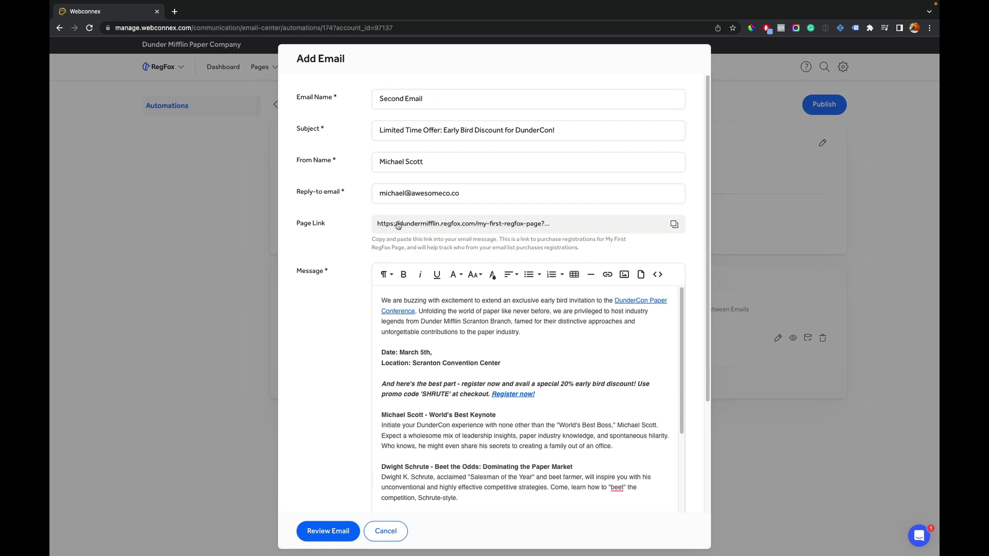
click(674, 224)
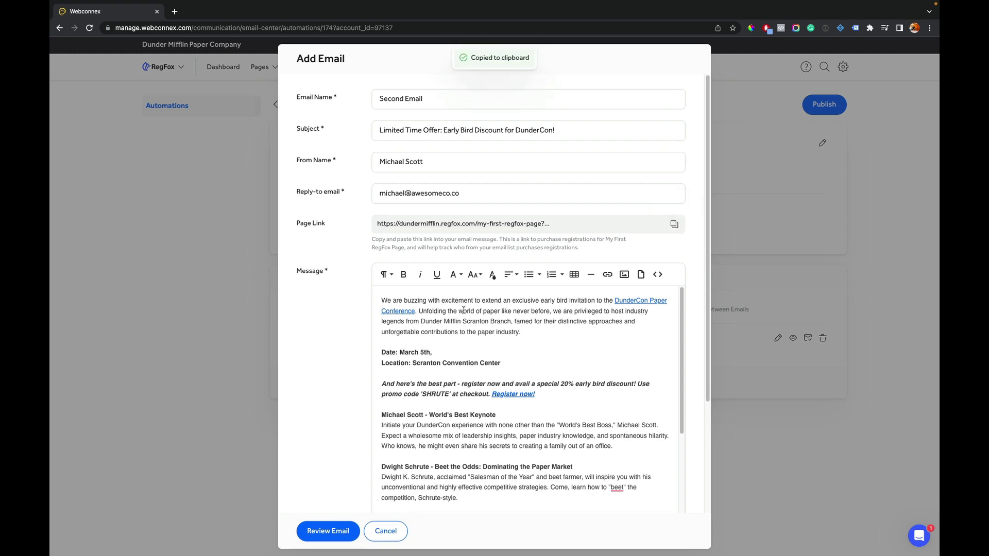
click(634, 302)
click(589, 336)
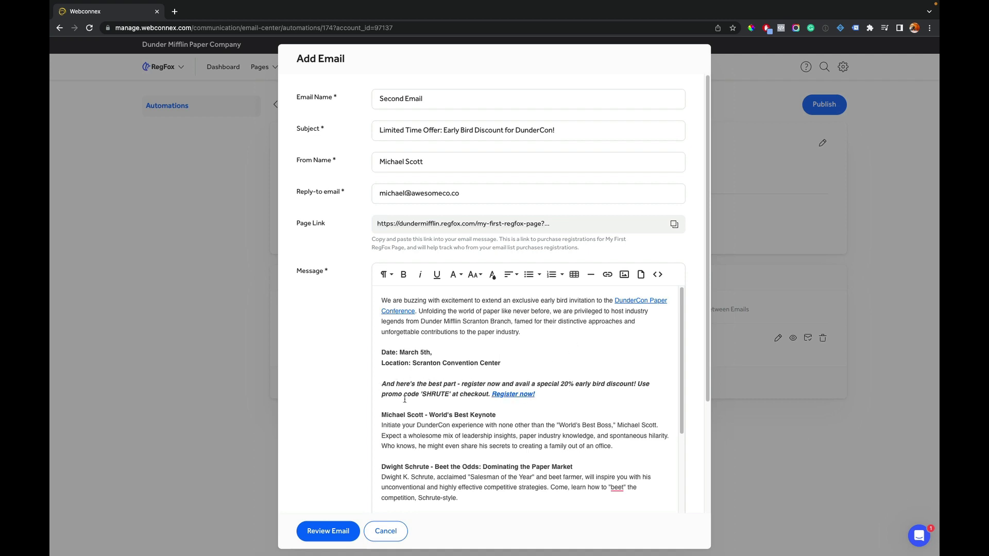
scroll(525, 402, down, 2)
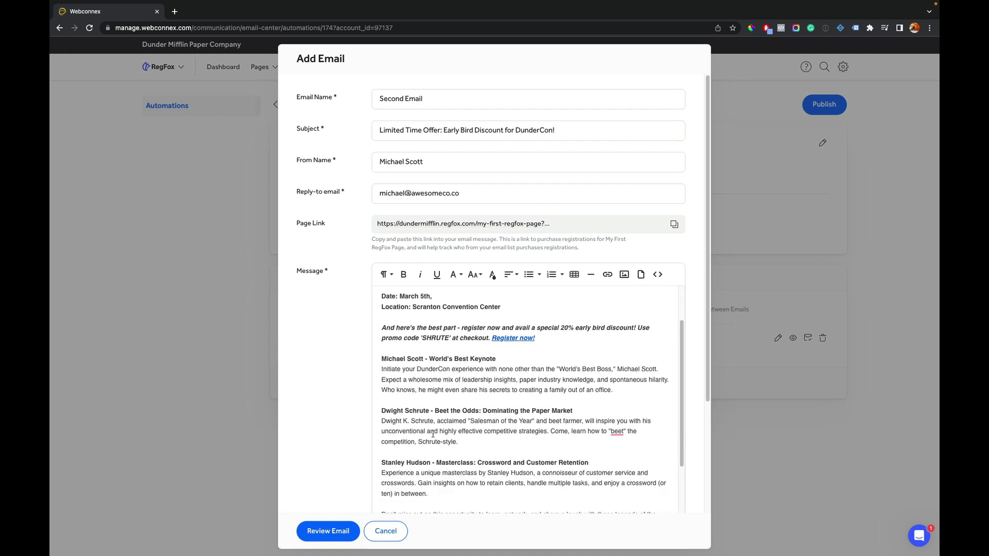
scroll(433, 434, down, 4)
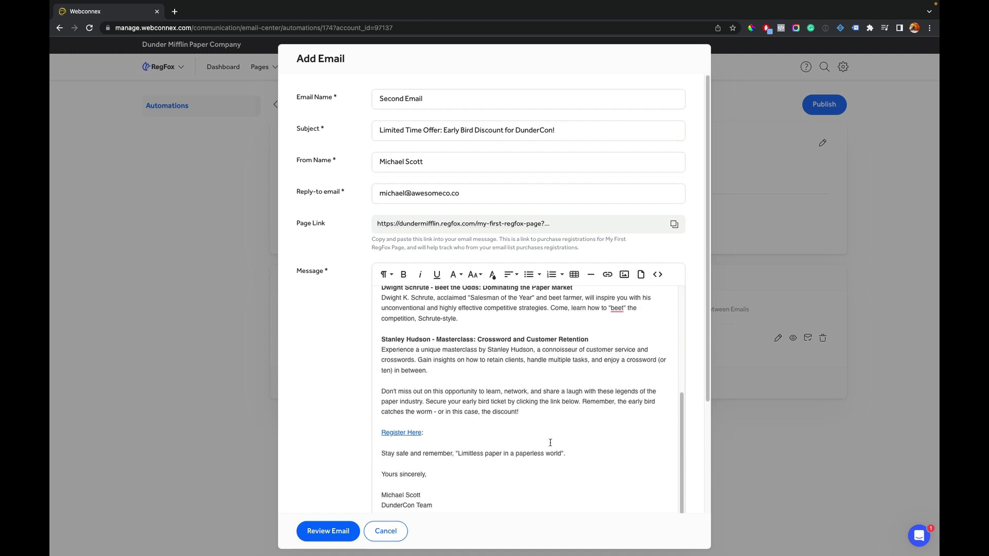
scroll(516, 438, down, 5)
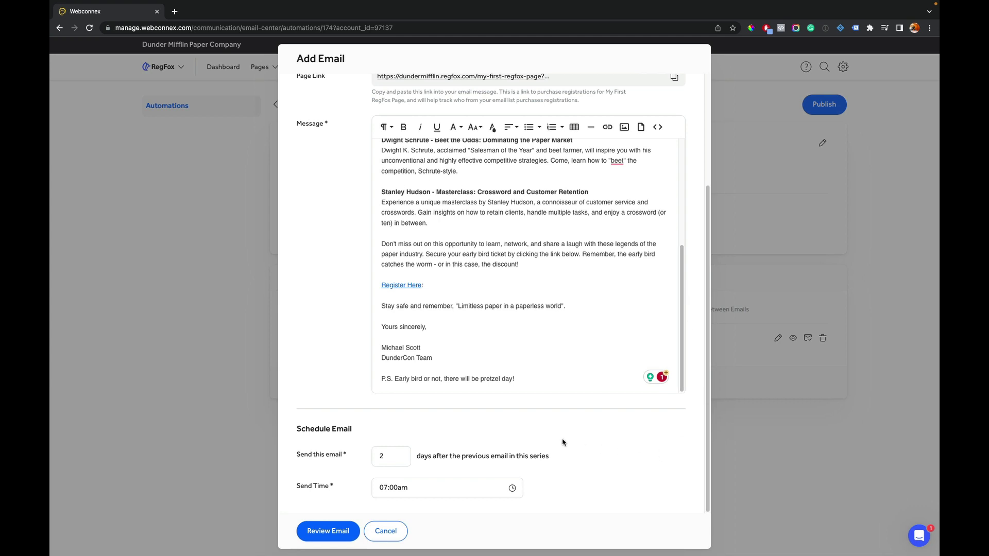
- Schedule Second Email 3 days after the previous one at 08:20am and review it
double_click(380, 457)
text(3)
click(415, 487)
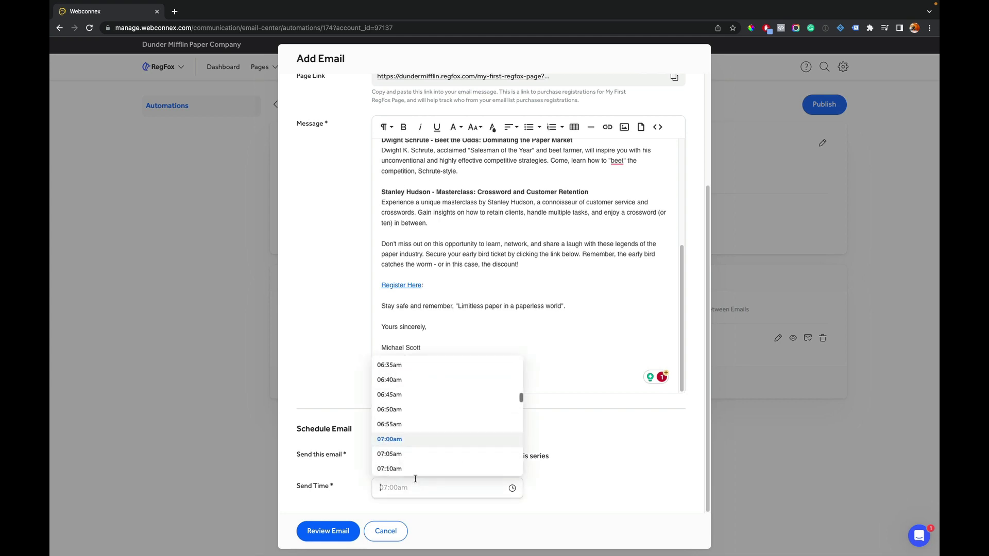
scroll(411, 453, down, 1)
scroll(410, 453, down, 3)
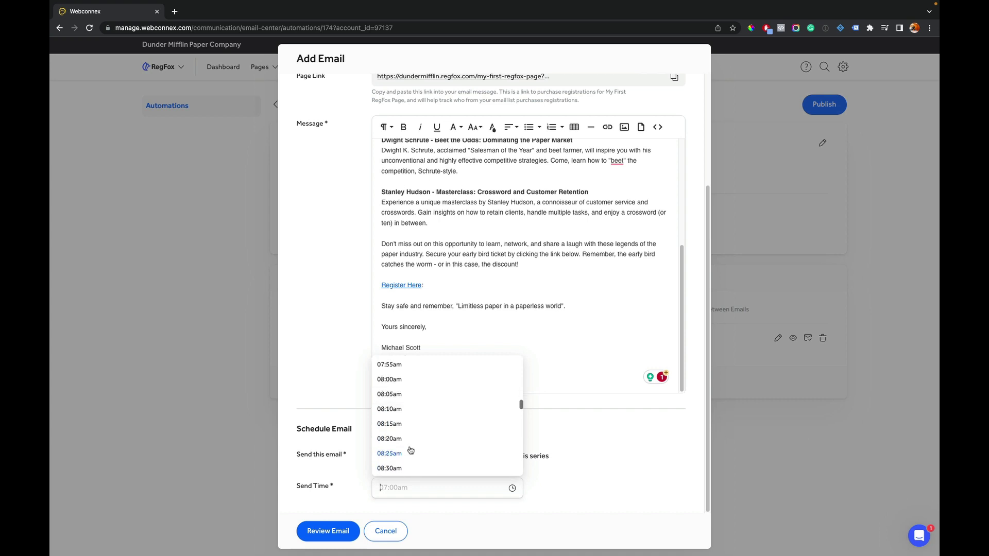
click(407, 443)
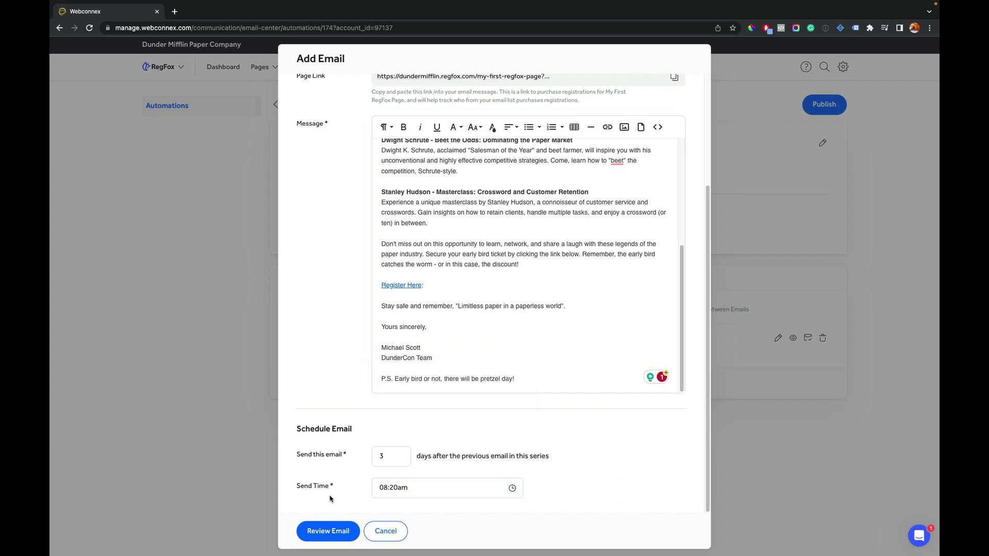
click(332, 537)
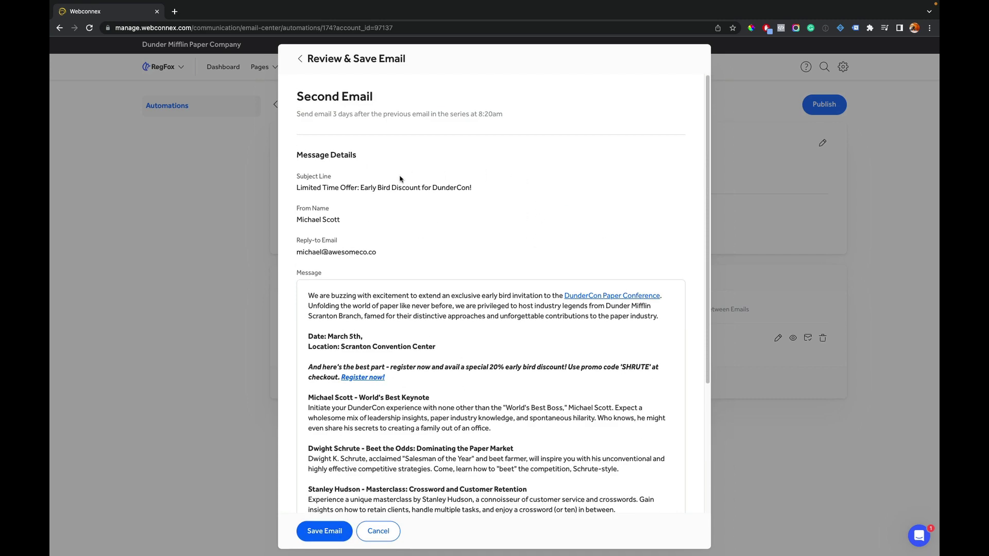
- Save Second Email to the sequence and start a Third Email
scroll(412, 216, down, 5)
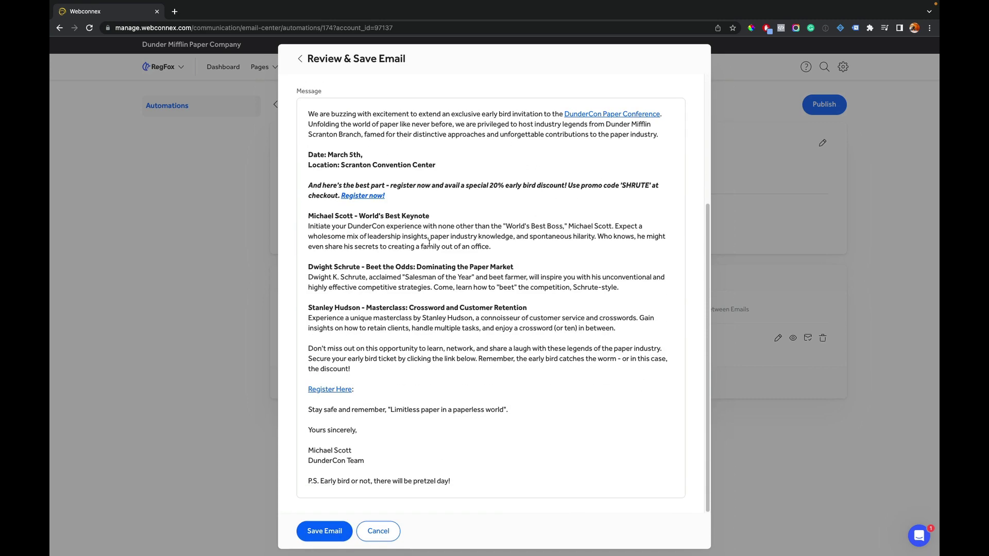
click(333, 530)
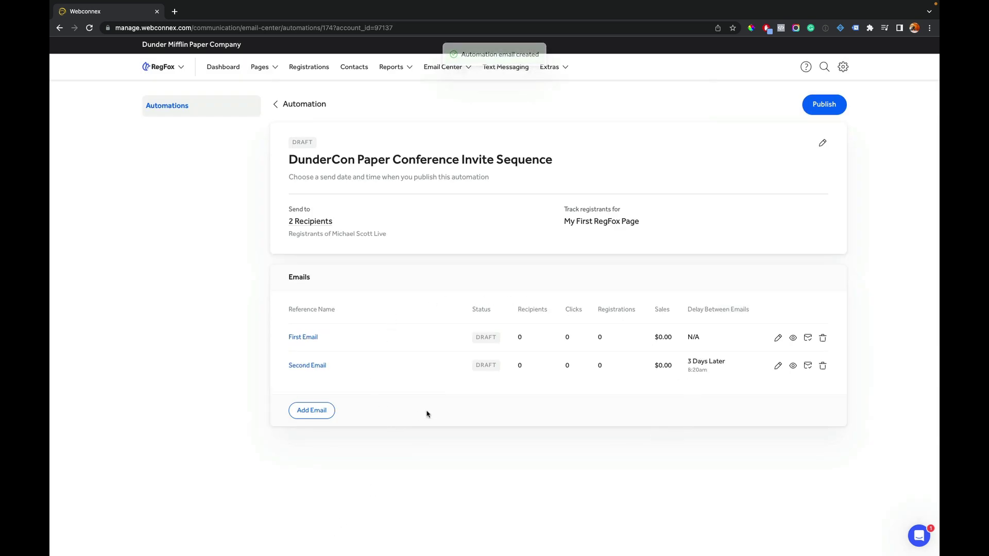
click(328, 412)
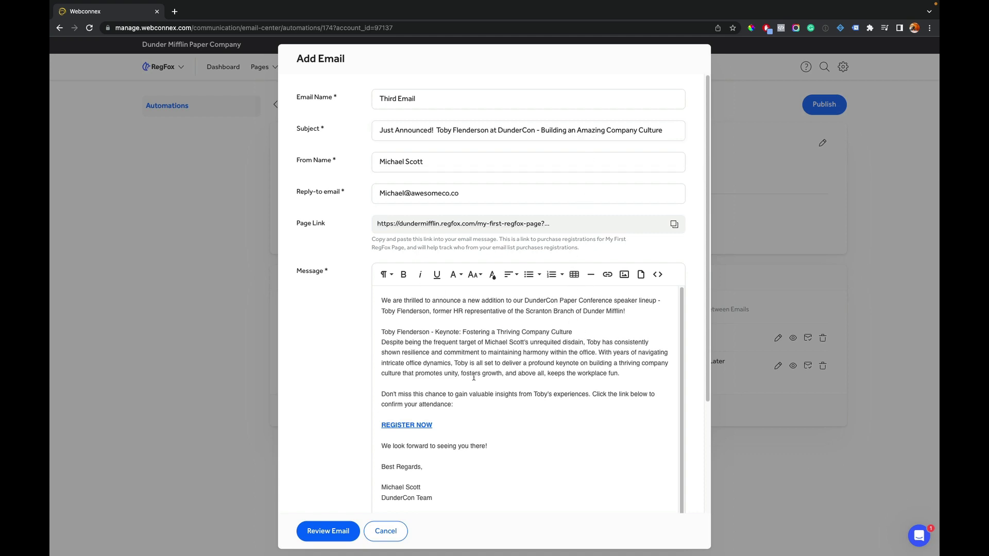
- Bold the Toby Flenderson keynote heading in the Third Email's message
drag(607, 333, 374, 332)
key(super+b)
click(333, 358)
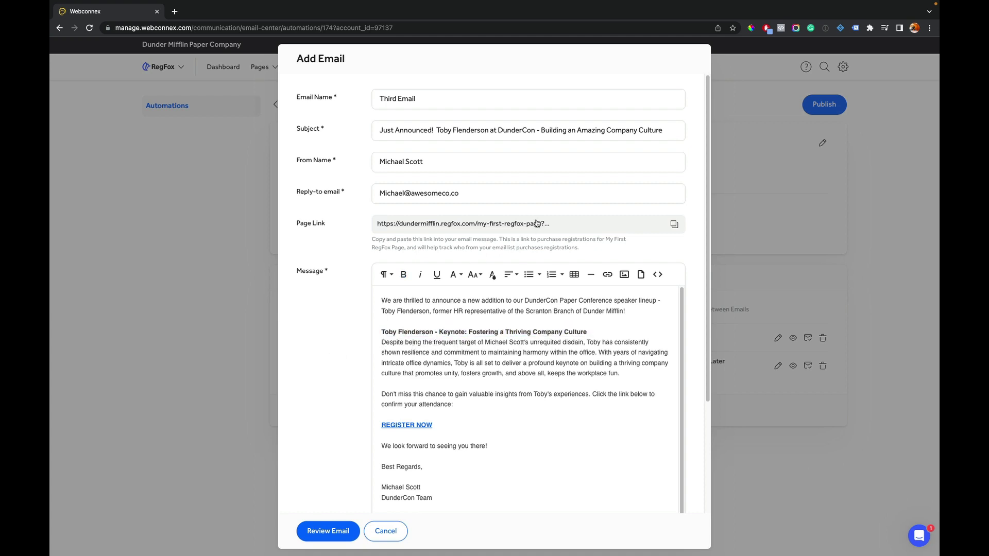
click(666, 228)
- Schedule the Third Email 2 days after the previous one at 01:30pm and review it
scroll(463, 367, down, 1)
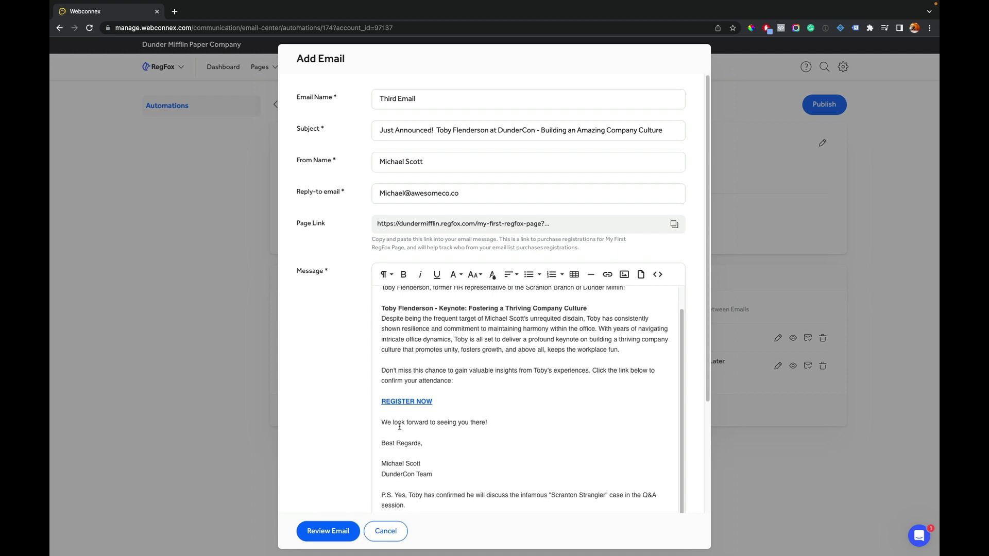
scroll(342, 406, down, 3)
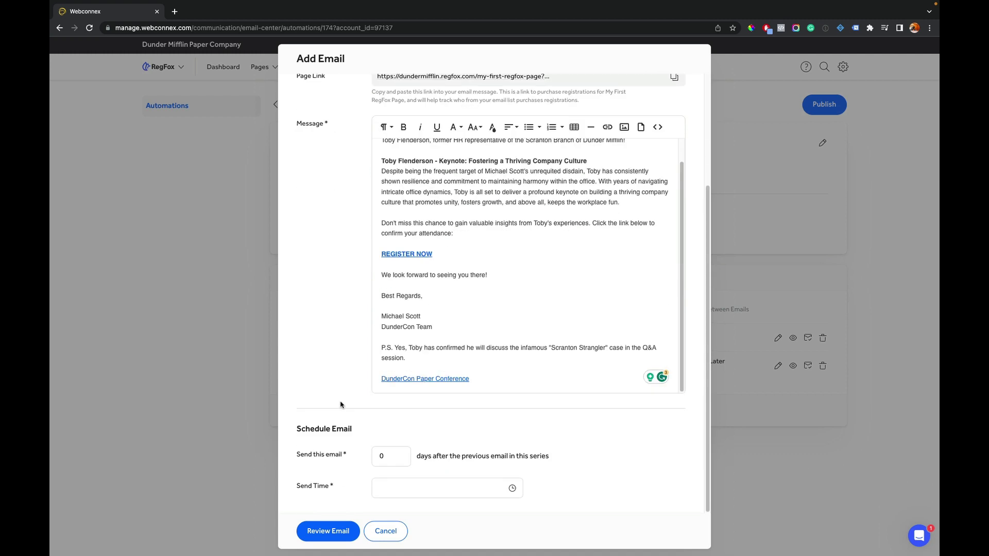
double_click(376, 456)
click(463, 489)
scroll(458, 441, down, 20)
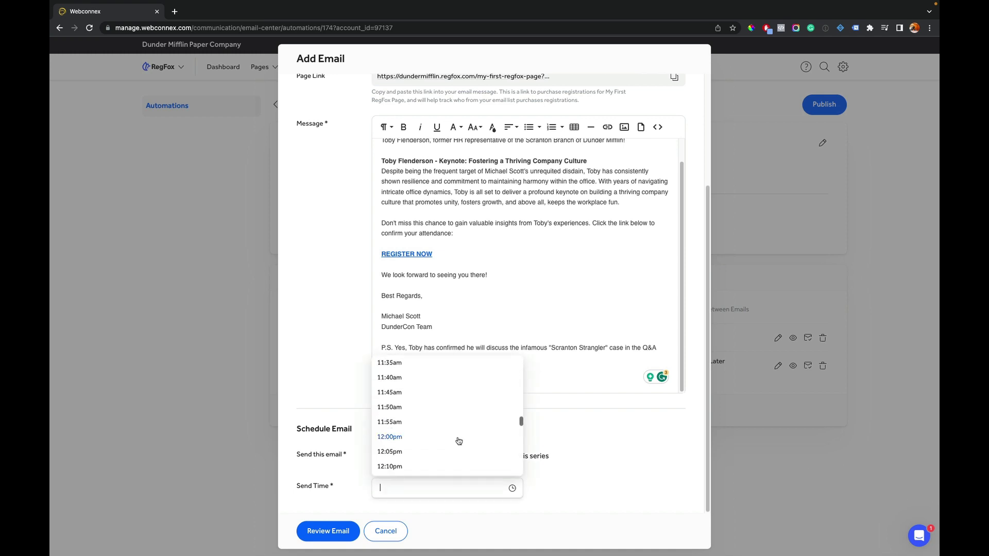
click(426, 389)
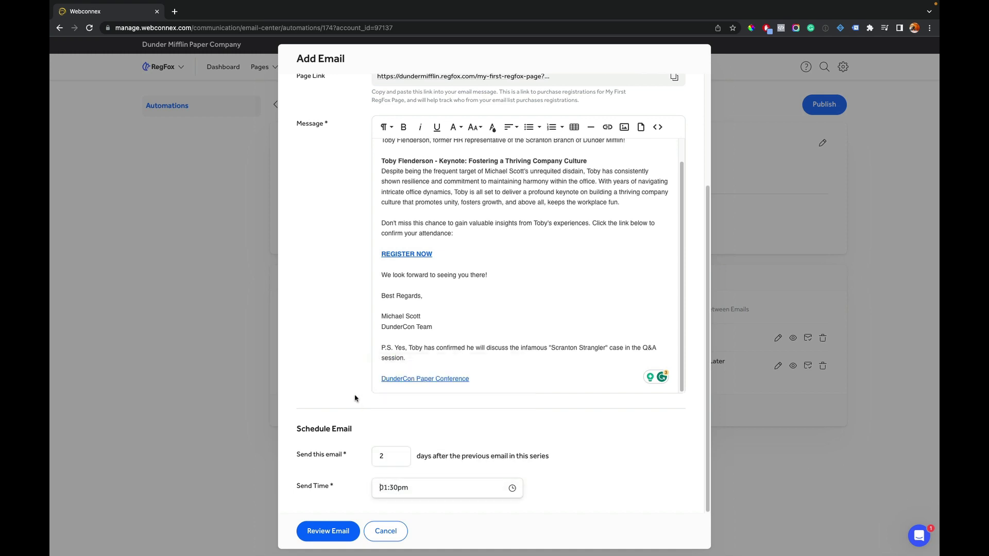
click(328, 531)
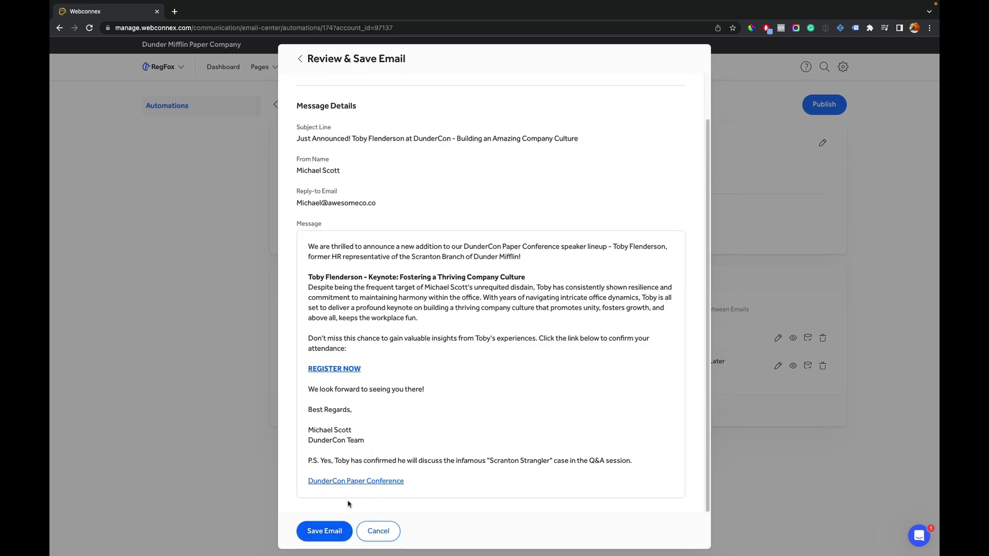
- Save the Third Email into the sequence as a draft
click(325, 531)
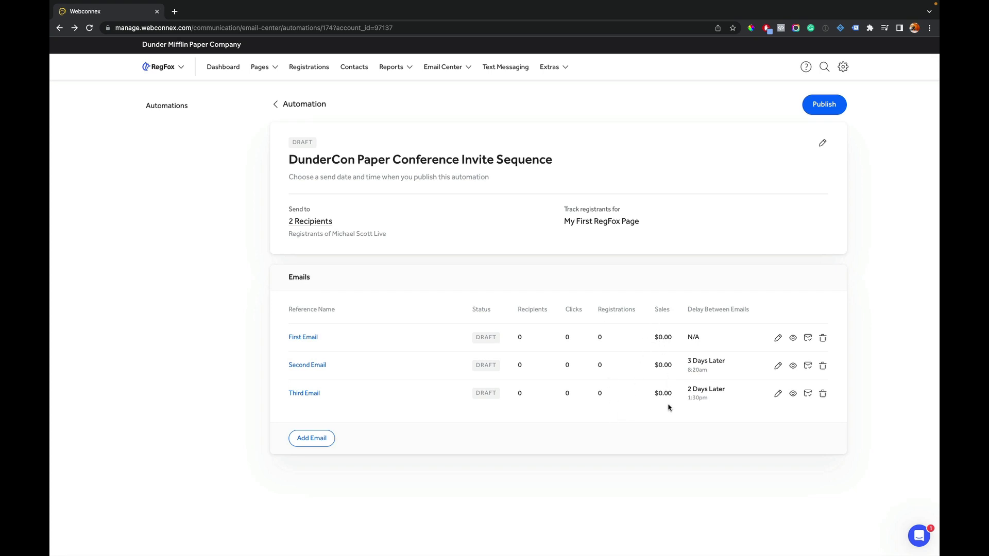
- Add the Fourth Email with the pasted flash-sale message, scheduled 5 days later at 07:40am, and review it
click(333, 442)
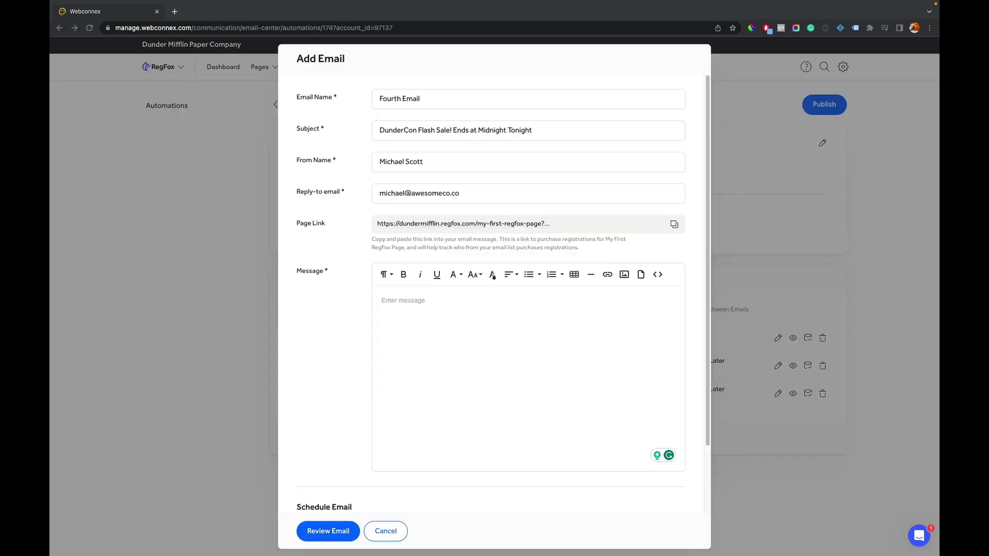
key(super+v)
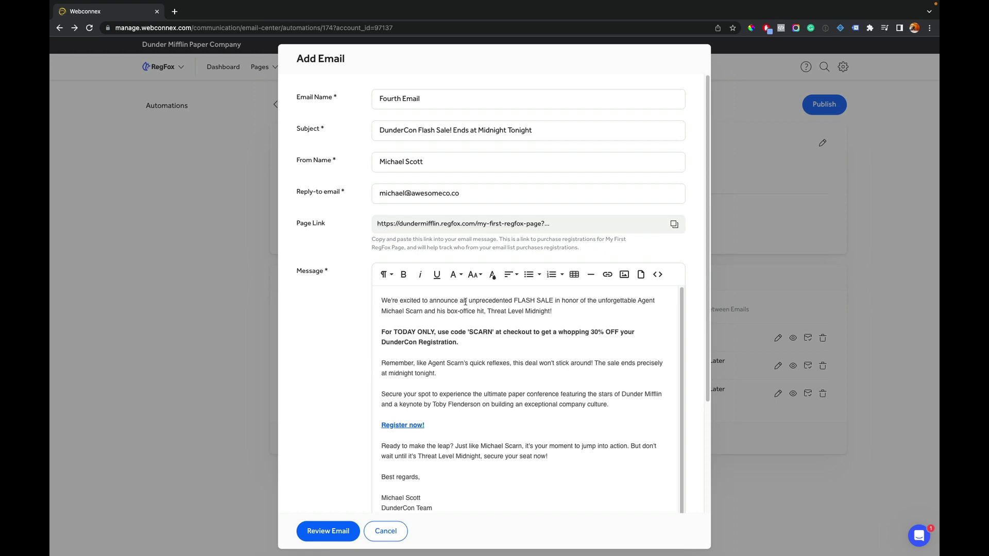
scroll(394, 384, down, 1)
scroll(394, 381, down, 3)
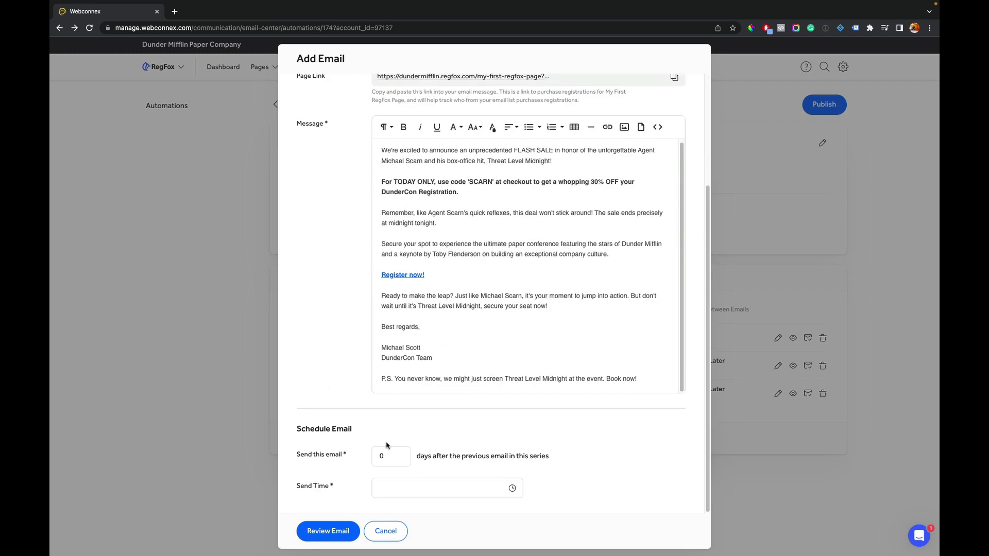
drag(386, 457, 374, 457)
click(381, 488)
scroll(433, 426, down, 20)
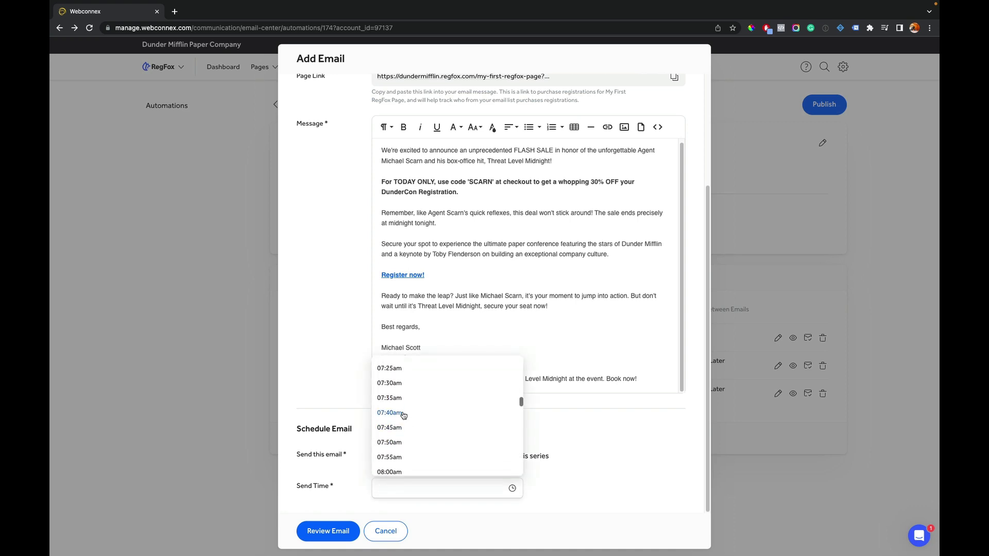
click(404, 414)
click(343, 531)
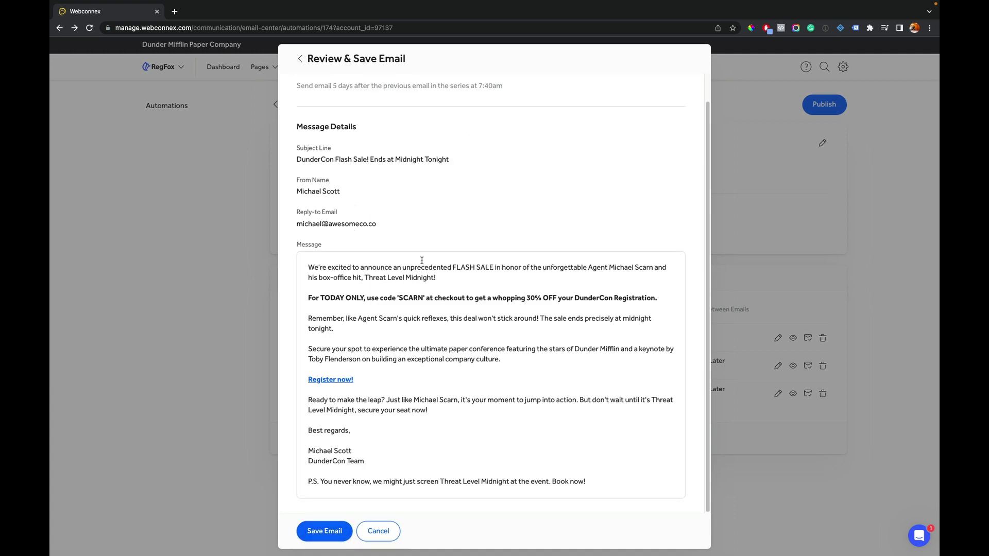
- Save the Fourth Email as a draft sent 5 days later at 7:40am
click(343, 527)
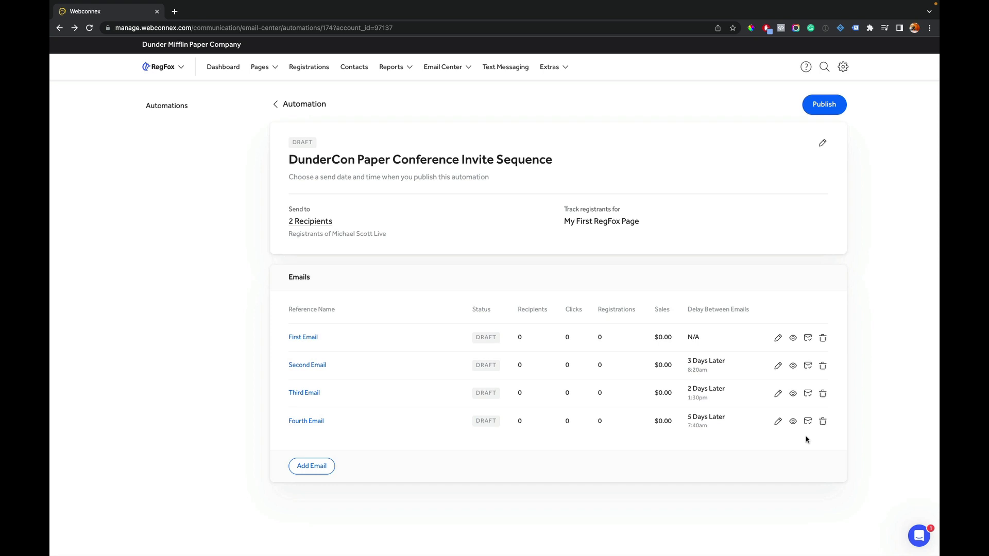
- Publish the invite sequence with the first email set to send immediately rather than scheduled later
click(829, 103)
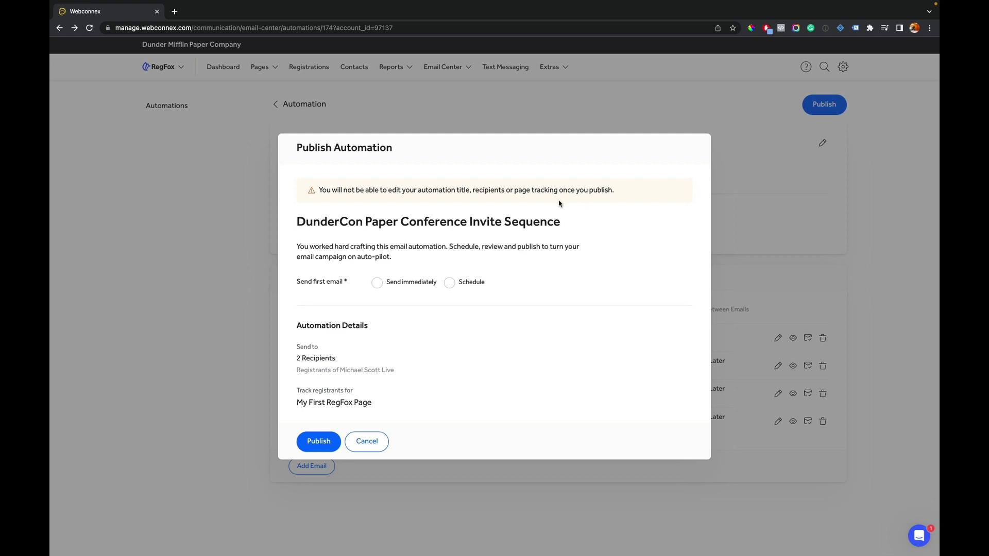
click(416, 283)
click(451, 283)
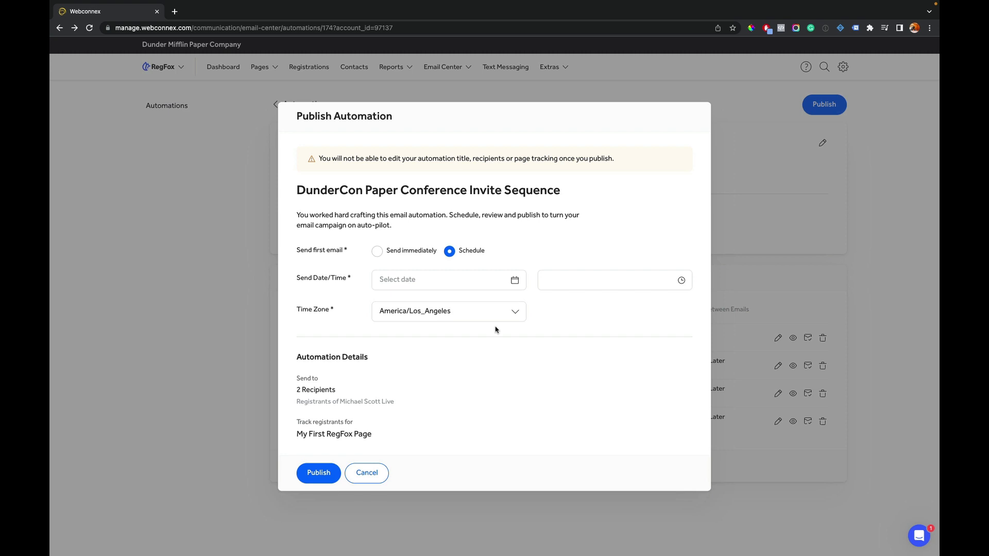
click(378, 252)
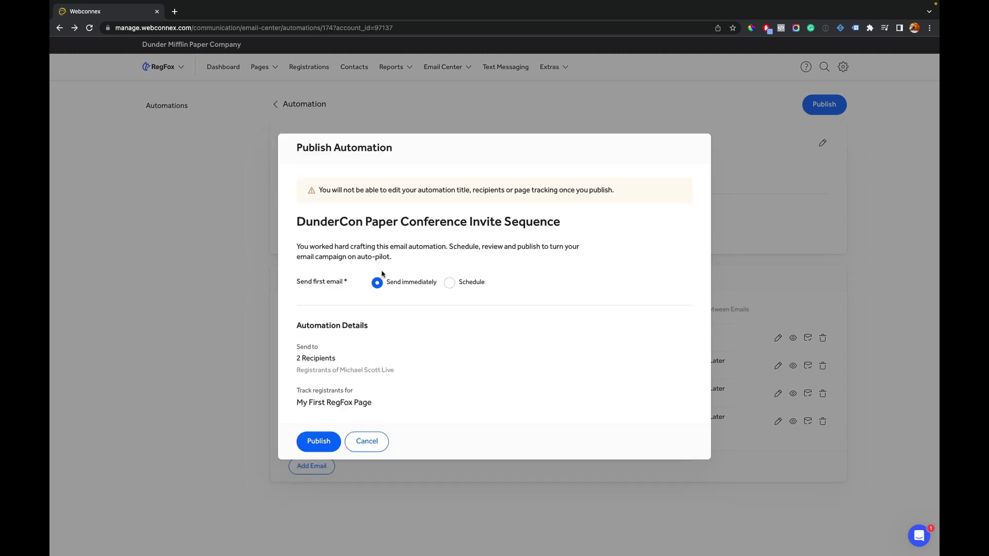
click(326, 442)
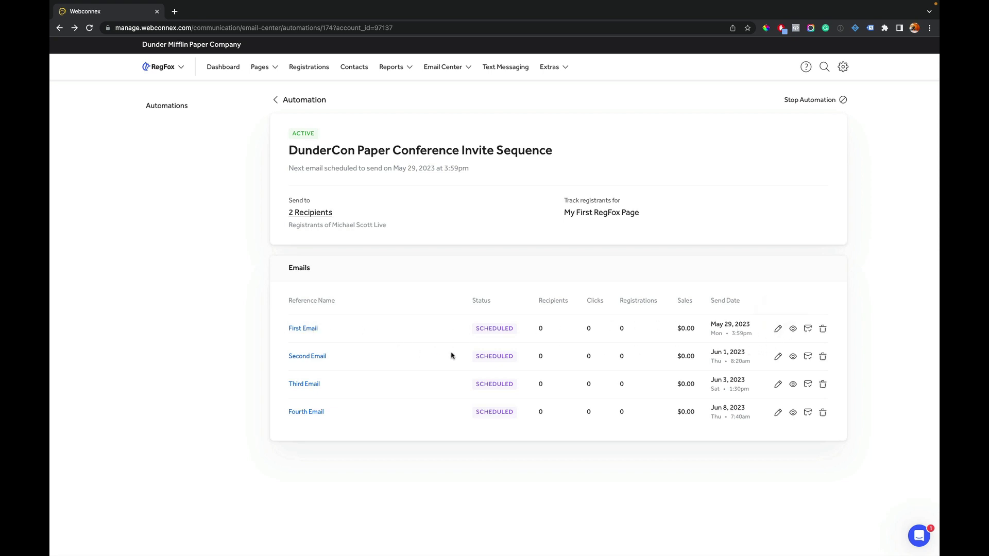
- Verify the Second Email is scheduled for 2023-06-01 at 8:20am, then cancel without changes
click(777, 357)
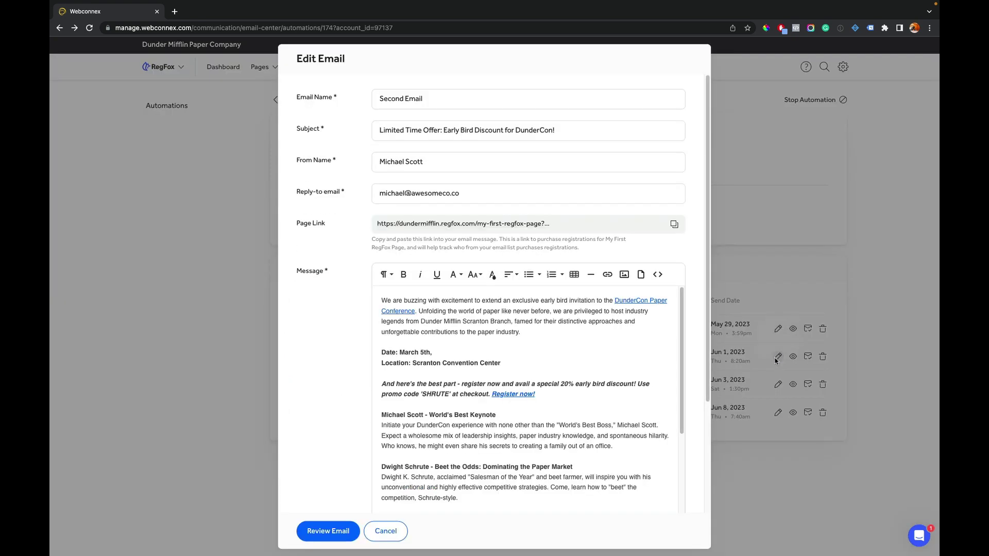
scroll(700, 248, down, 1)
scroll(701, 248, down, 3)
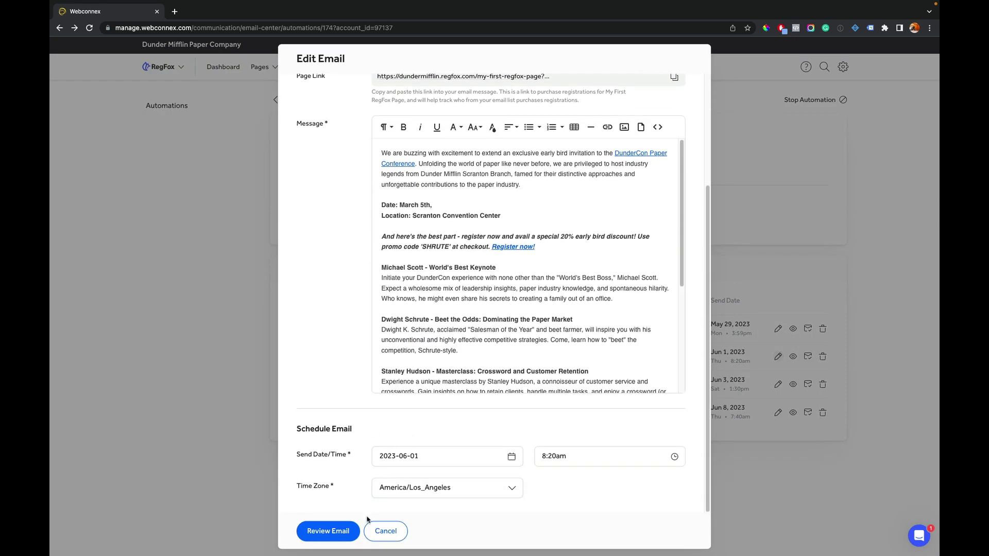
click(381, 533)
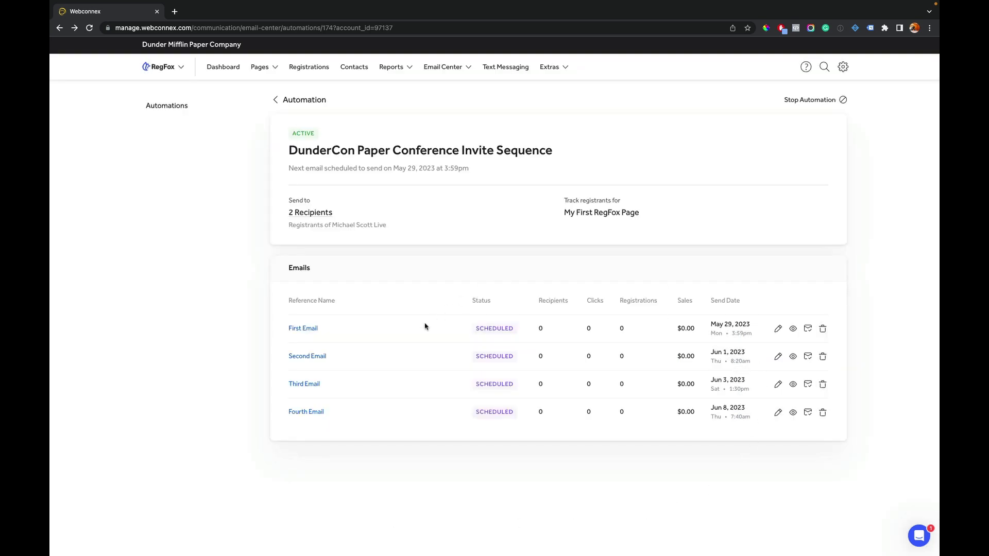